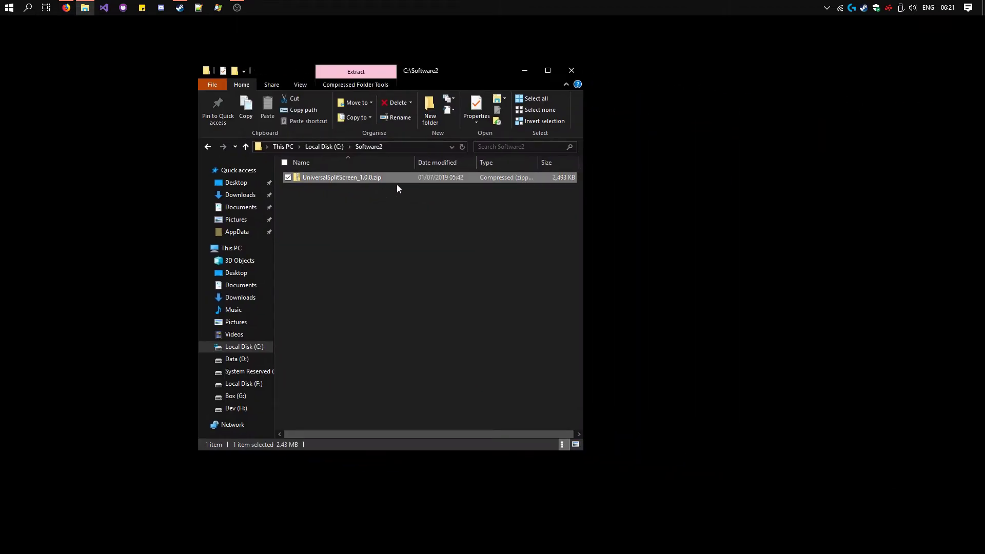
Extract UniversalSplitScreen_1.0.0.zip into the C:\Software2\UniversalSplitScreen_1.0.0 folder
{"action": "right_click", "coordinate": [416, 175]}
{"action": "left_click", "coordinate": [461, 220]}
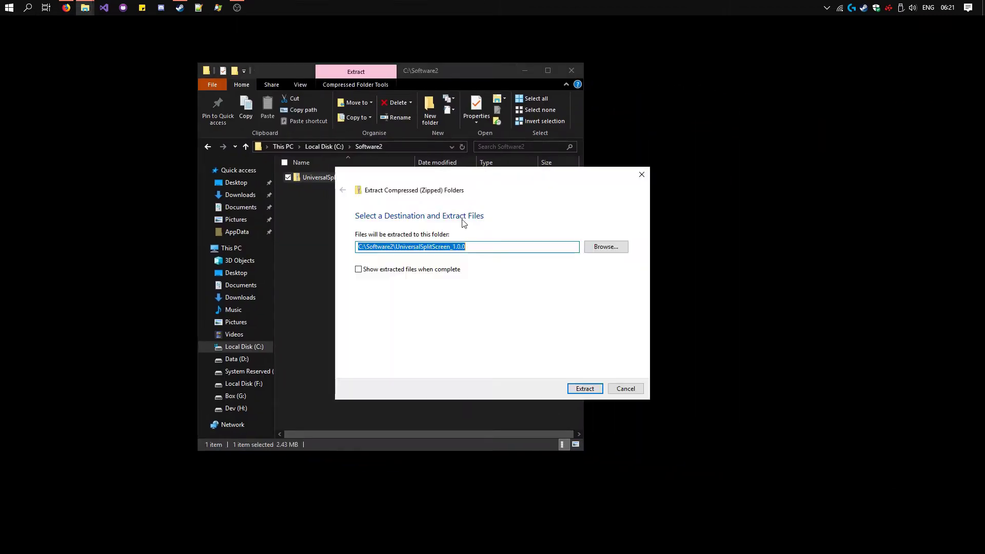
{"action": "left_click", "coordinate": [586, 388]}
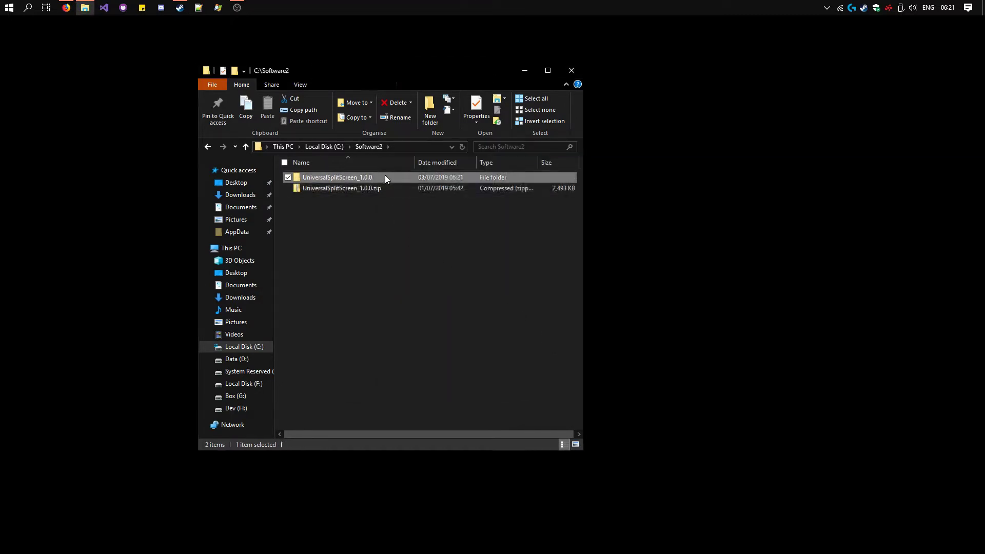
Launch UniversalSplitScreen.exe from the inner extracted folder and clear the file window out of the way
{"action": "double_click", "coordinate": [385, 177]}
{"action": "double_click", "coordinate": [384, 177]}
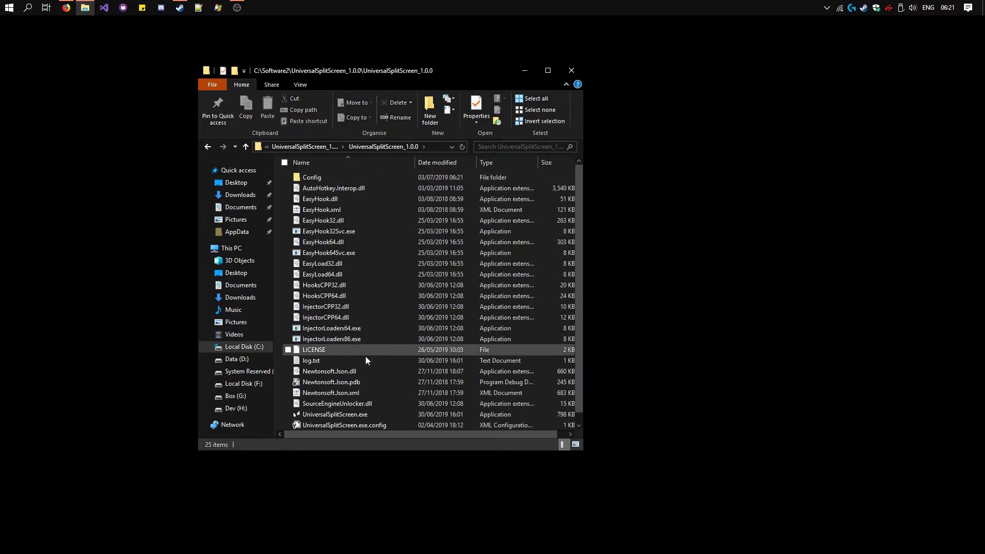
{"action": "scroll", "coordinate": [367, 354], "scroll_direction": "down", "scroll_amount": 1}
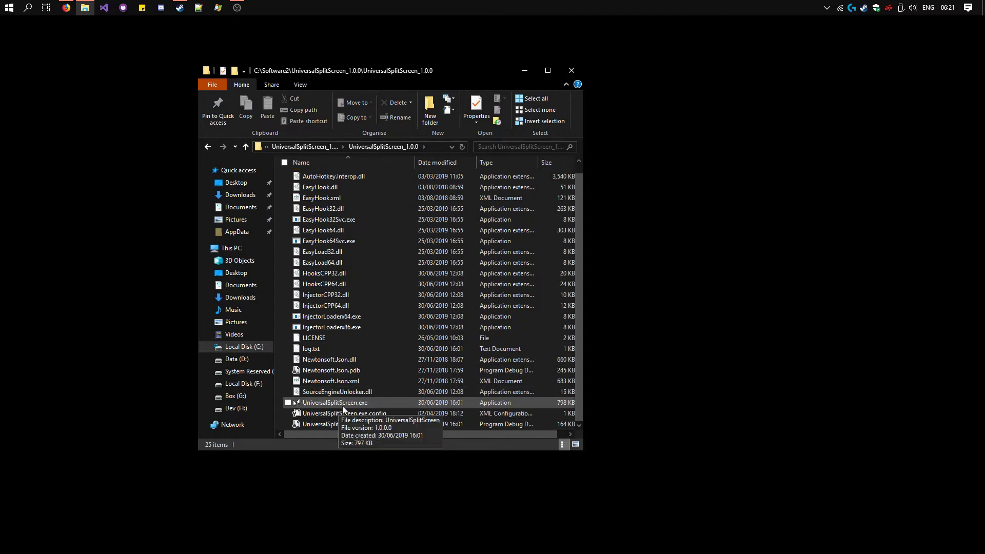
{"action": "double_click", "coordinate": [368, 405]}
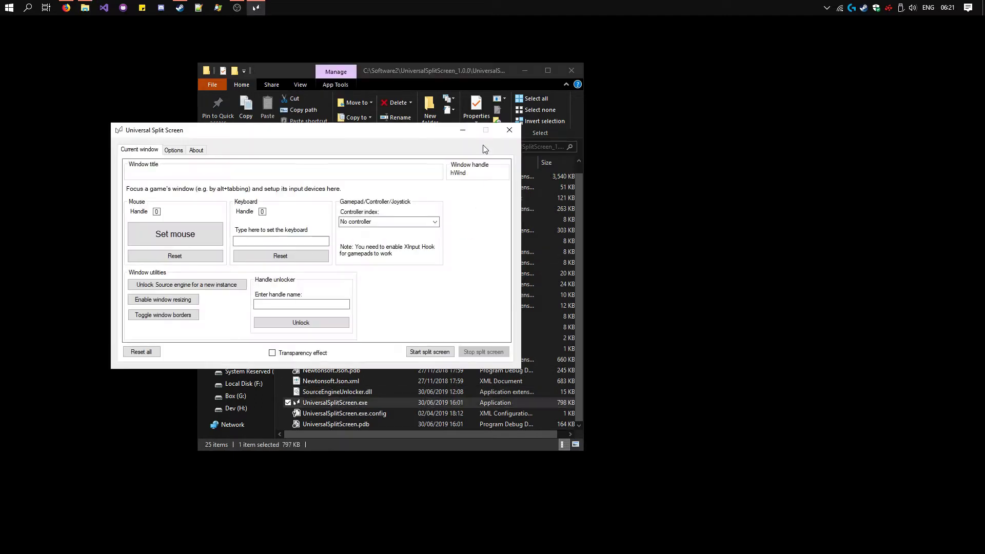
{"action": "left_click", "coordinate": [525, 71]}
{"action": "left_click_drag", "start_coordinate": [332, 139], "coordinate": [503, 100]}
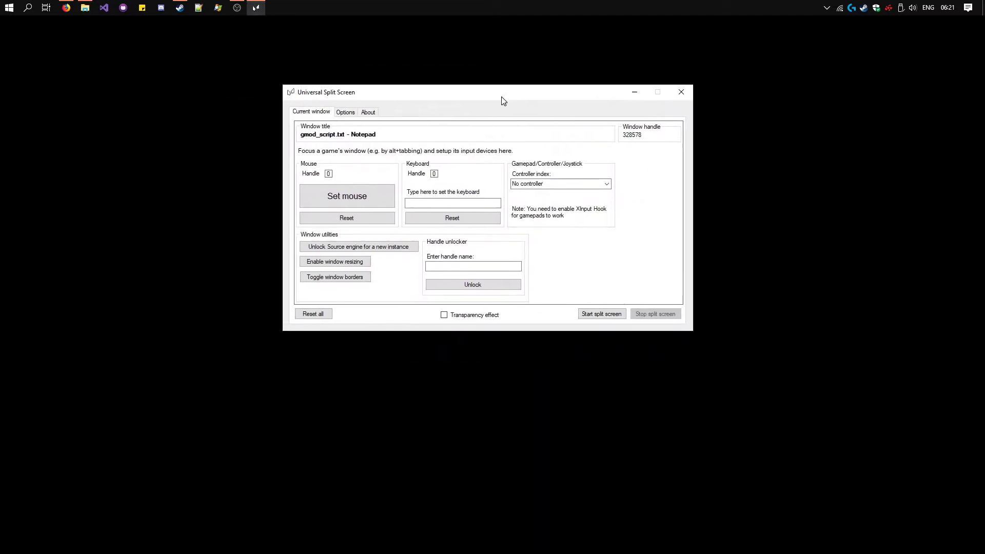
Load the Source Engine preset in the split screen options and return to the current window settings
{"action": "left_click", "coordinate": [346, 115]}
{"action": "left_click", "coordinate": [511, 128]}
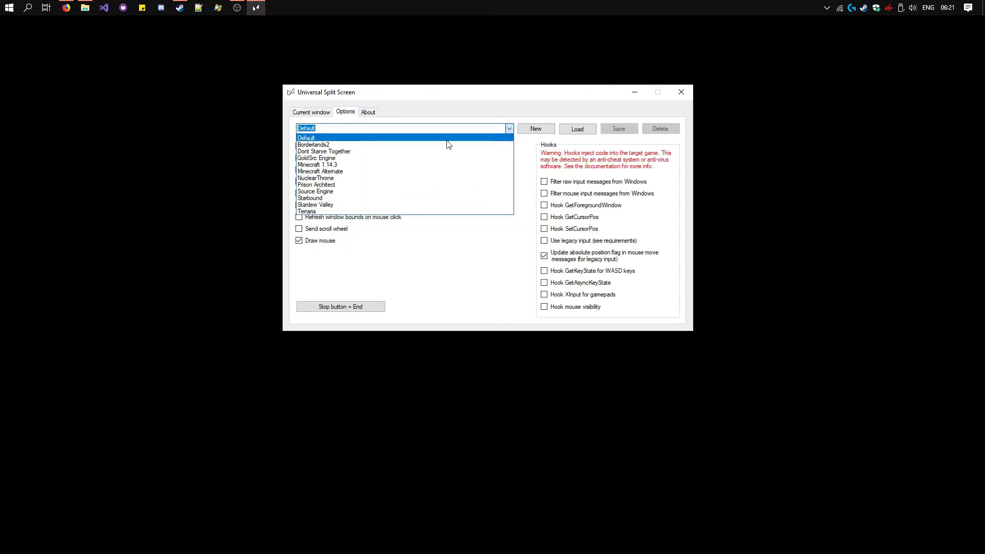
{"action": "left_click", "coordinate": [333, 195]}
{"action": "left_click", "coordinate": [588, 132]}
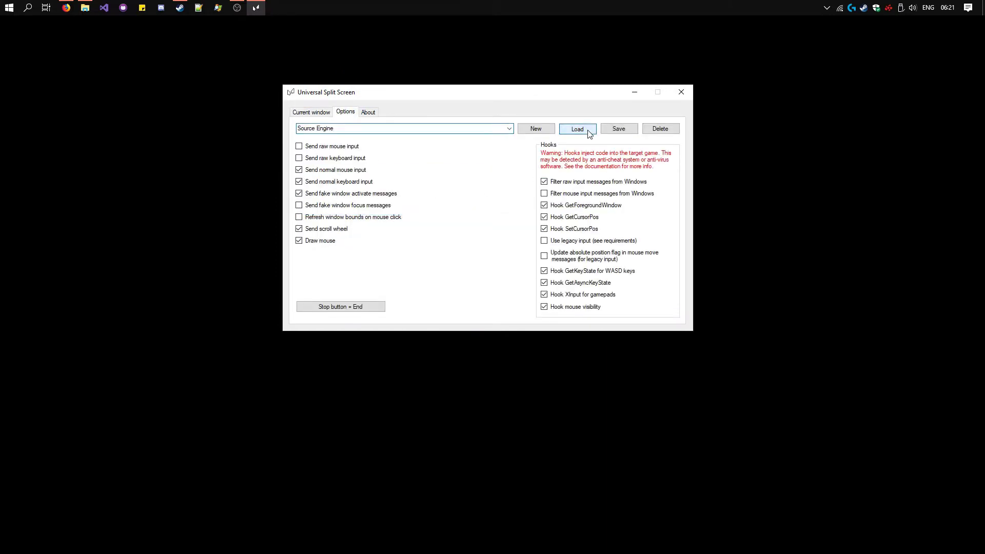
{"action": "left_click", "coordinate": [315, 113]}
{"action": "left_click_drag", "start_coordinate": [359, 98], "coordinate": [388, 80]}
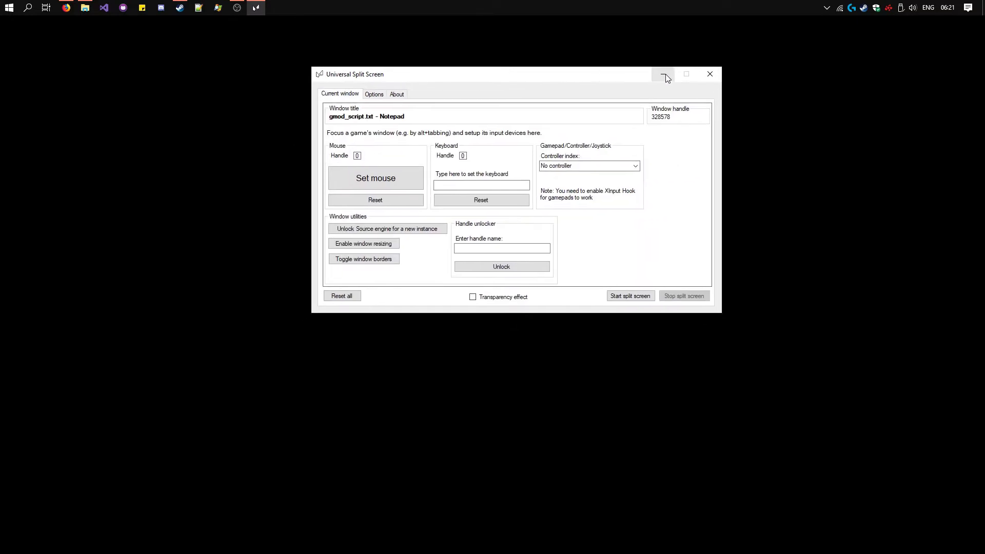
Switch to Steam, browse to the local files of Counter-Strike: Global Offensive, and put the Steam windows away
{"action": "left_click", "coordinate": [666, 74]}
{"action": "left_click", "coordinate": [180, 7]}
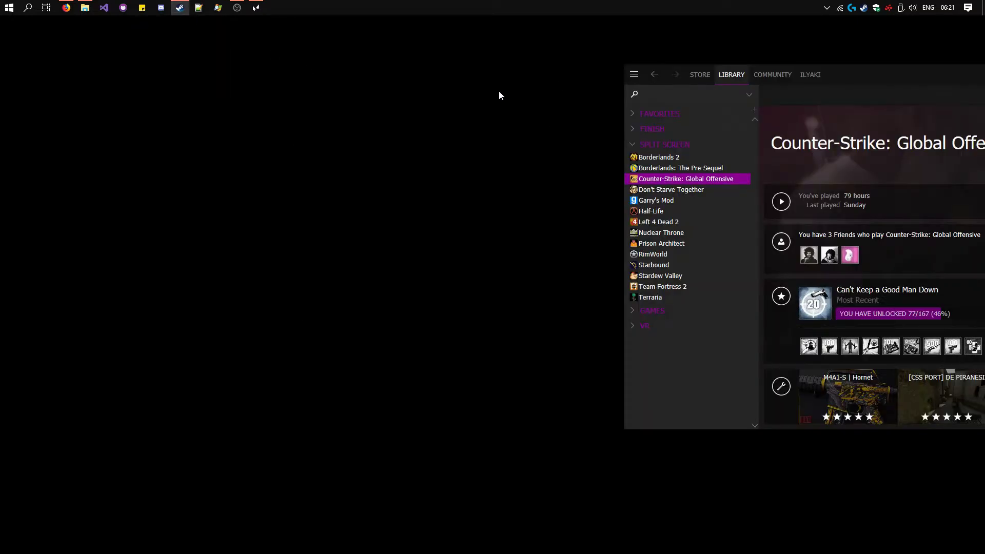
{"action": "right_click", "coordinate": [683, 180]}
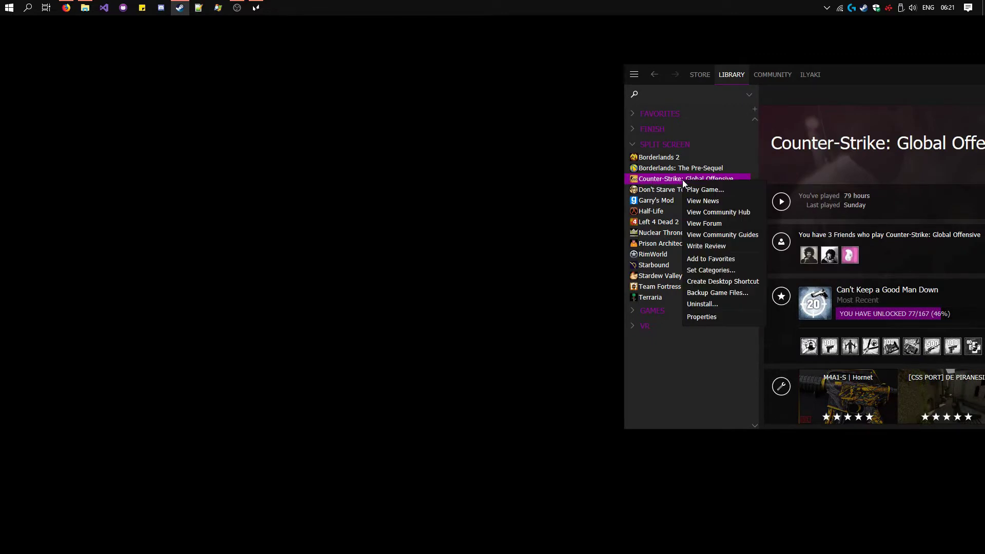
{"action": "left_click", "coordinate": [722, 318]}
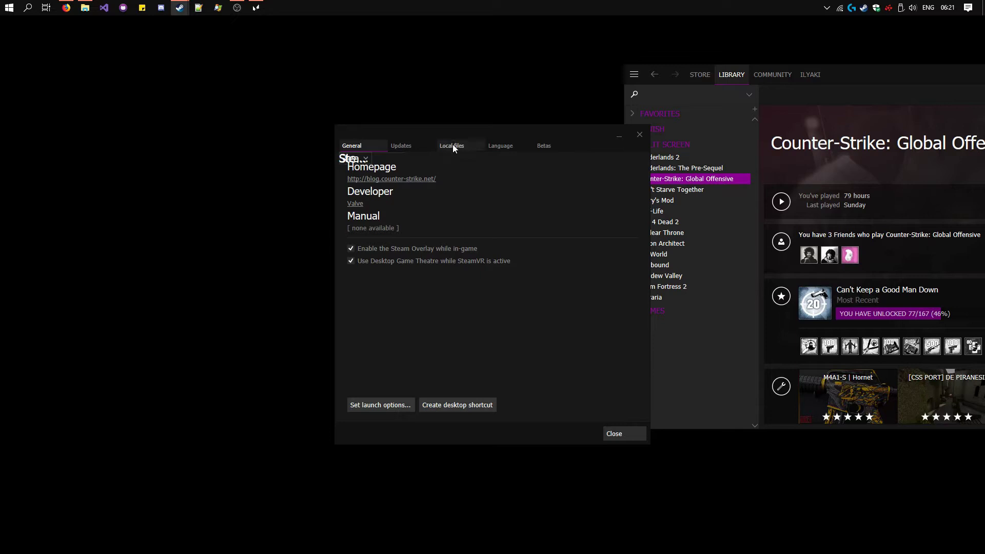
{"action": "left_click", "coordinate": [452, 145]}
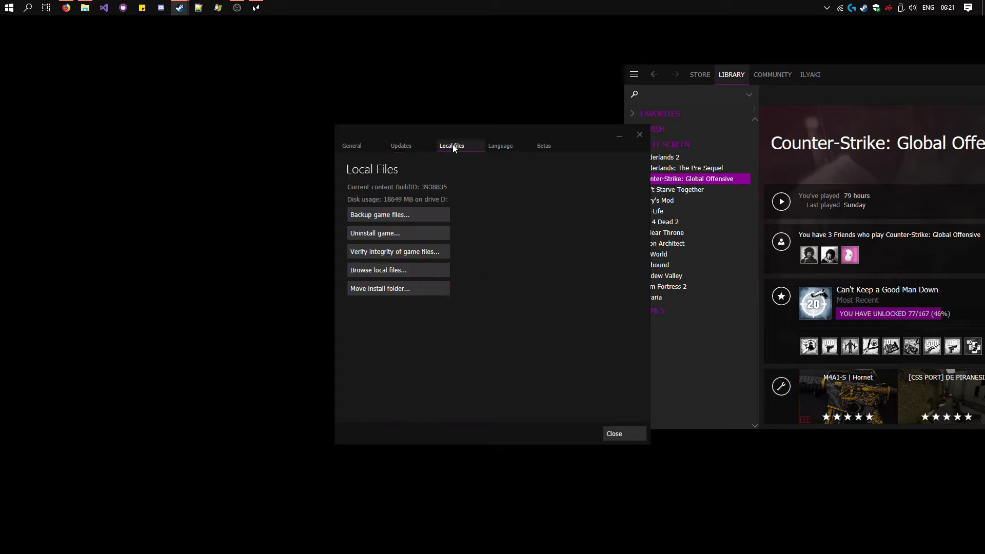
{"action": "left_click", "coordinate": [369, 270]}
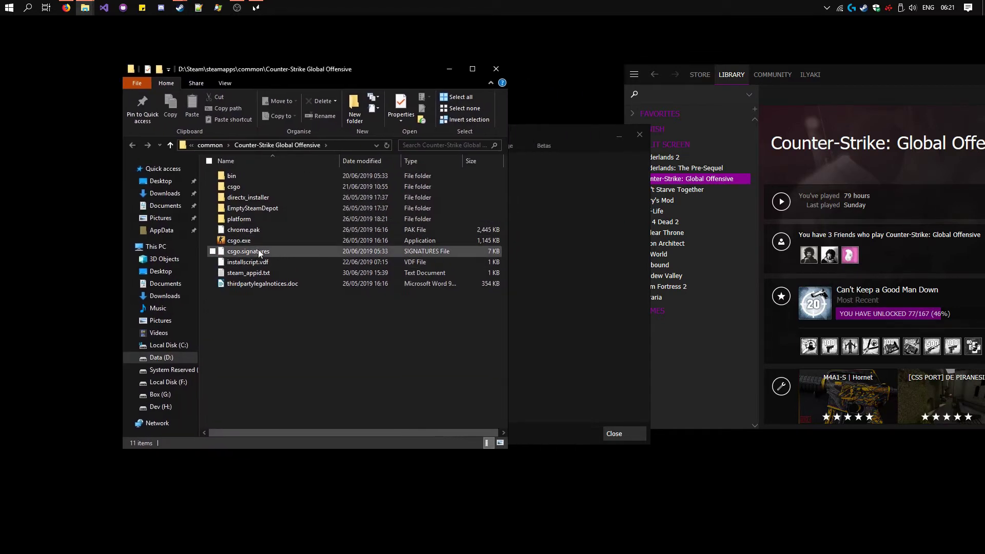
{"action": "left_click", "coordinate": [618, 136]}
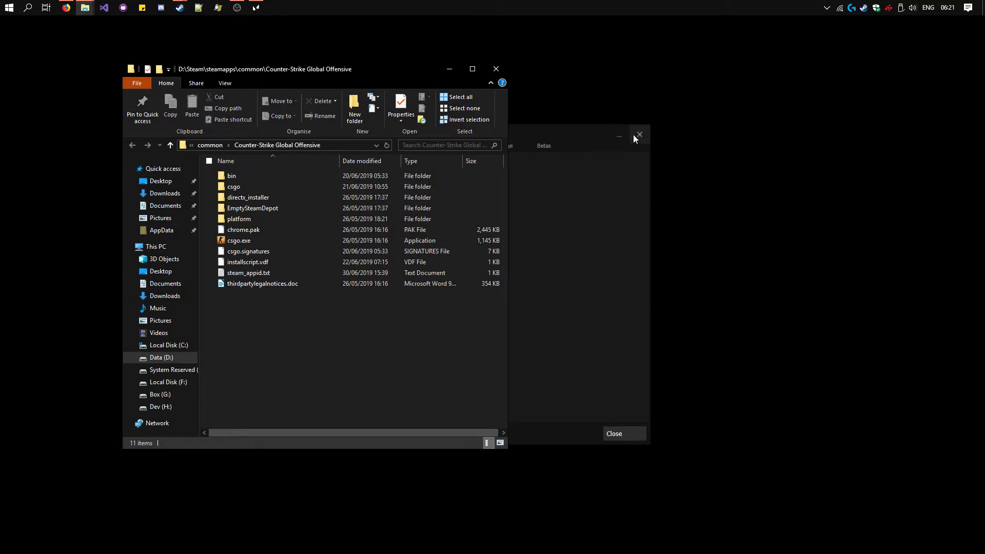
{"action": "left_click", "coordinate": [634, 136]}
Create a shortcut to csgo.exe in the game folder and rename it "split screen"
{"action": "left_click", "coordinate": [239, 244]}
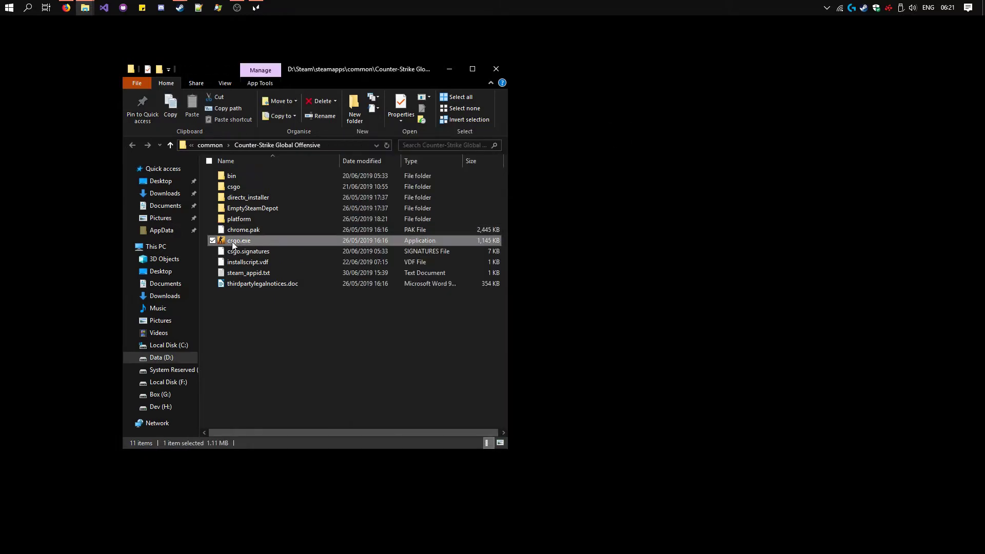
{"action": "right_click", "coordinate": [264, 241]}
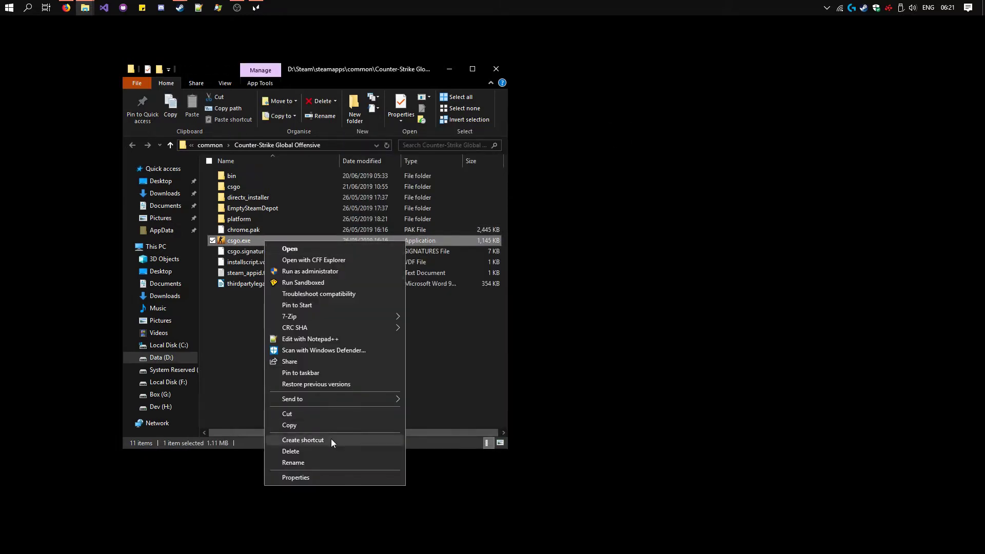
{"action": "left_click", "coordinate": [331, 438]}
{"action": "right_click", "coordinate": [263, 252]}
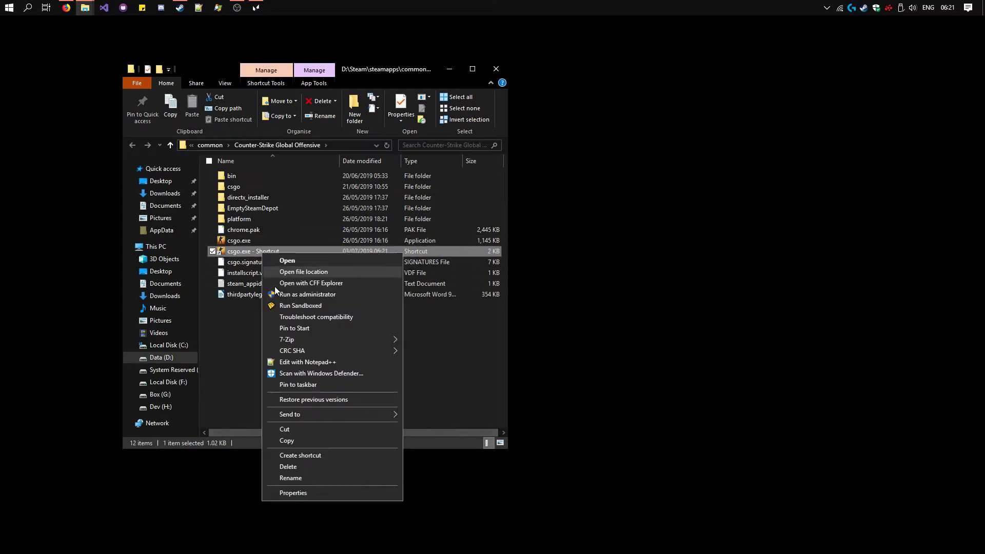
{"action": "left_click", "coordinate": [310, 478]}
{"action": "type", "text": "split screen"}
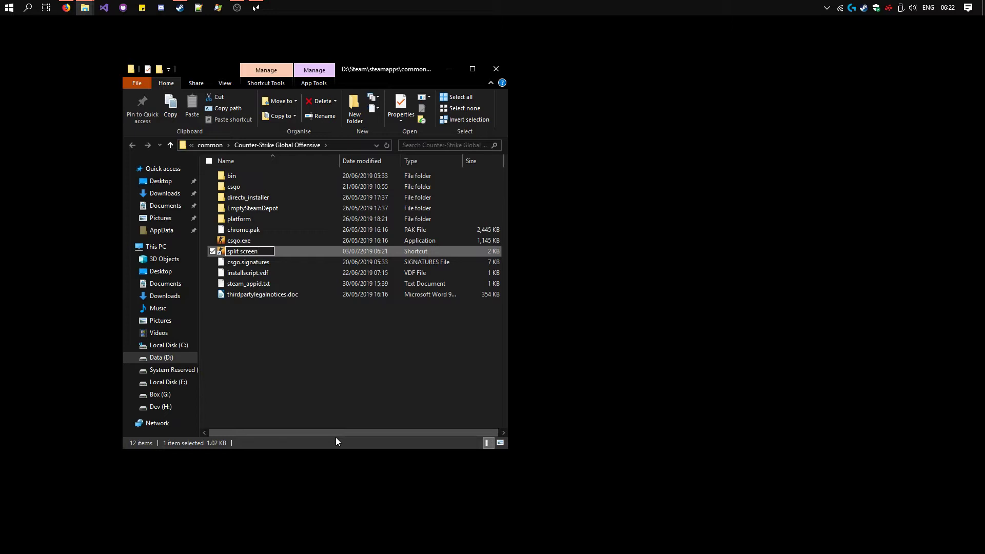
{"action": "key", "text": "Return"}
Append "-windowed +m_rawinput 1 +sv_lan 1 -insecure -w 1920 -h 500" to the split screen shortcut's target and save the properties
{"action": "right_click", "coordinate": [253, 273]}
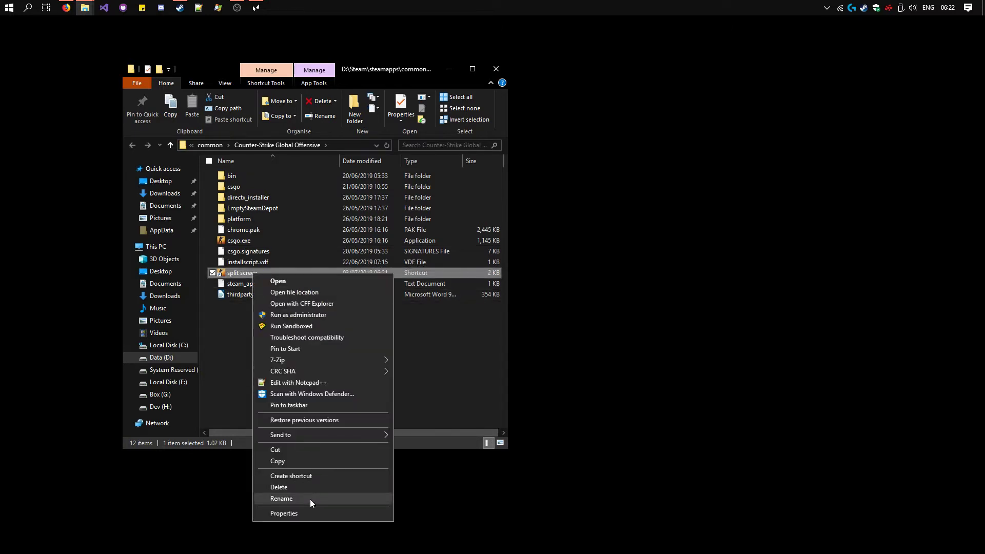
{"action": "left_click", "coordinate": [308, 515]}
{"action": "left_click", "coordinate": [429, 375]}
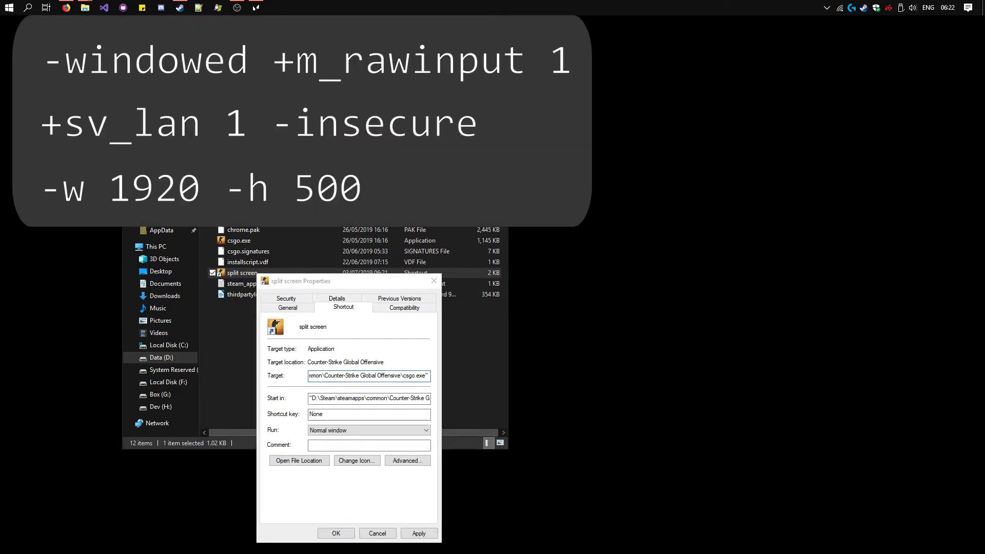
{"action": "type", "text": "-windowed +m_rawinput 1 +sv_lan 1 -insecure -w 1920 -h 500"}
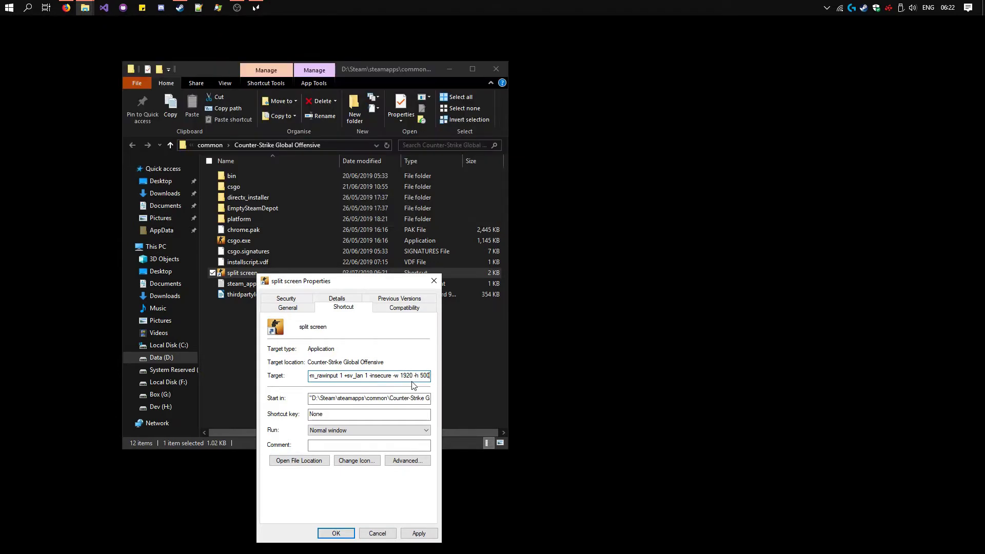
{"action": "left_click", "coordinate": [418, 533]}
{"action": "left_click", "coordinate": [336, 534]}
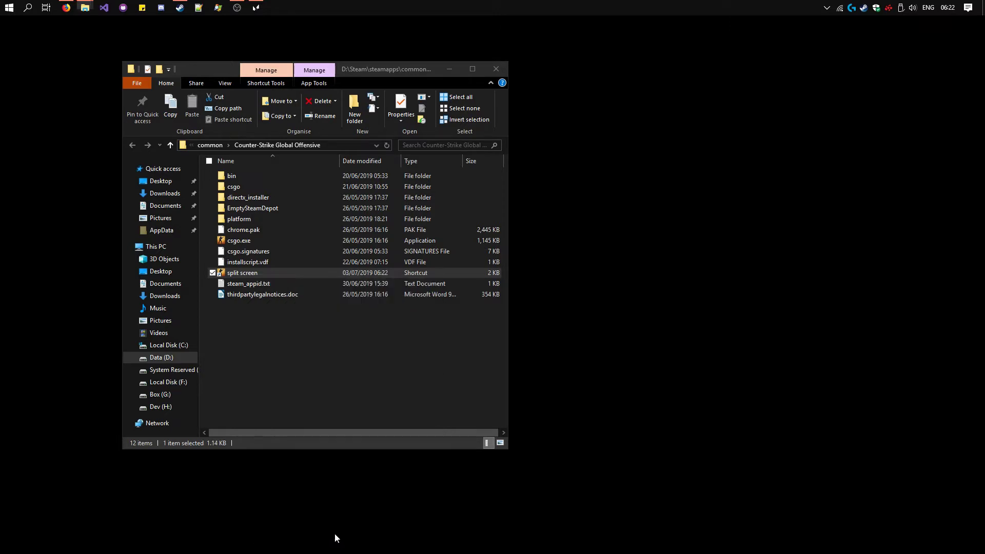
Start the first game instance from the split screen shortcut and unlock its Source engine for a new instance in Universal Split Screen
{"action": "double_click", "coordinate": [251, 275]}
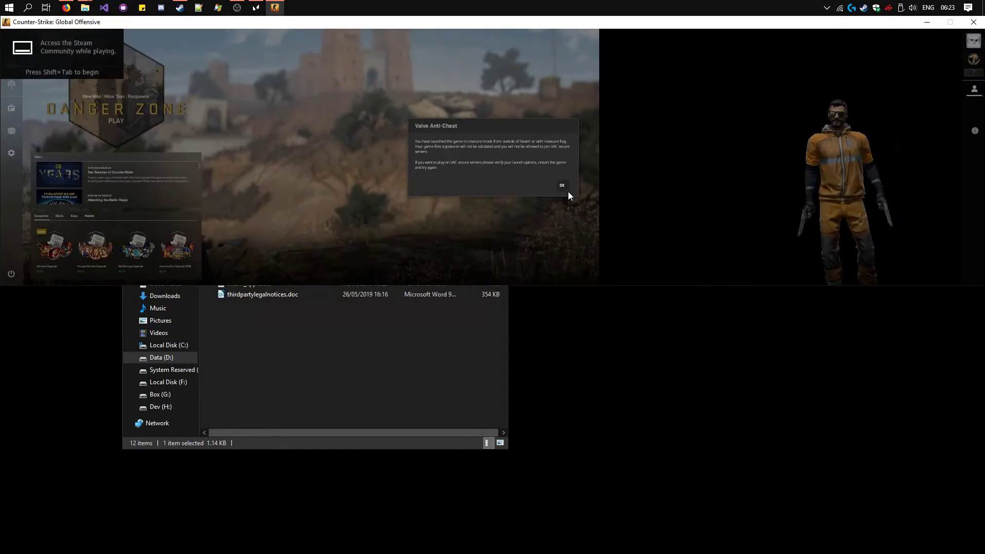
{"action": "left_click", "coordinate": [562, 185]}
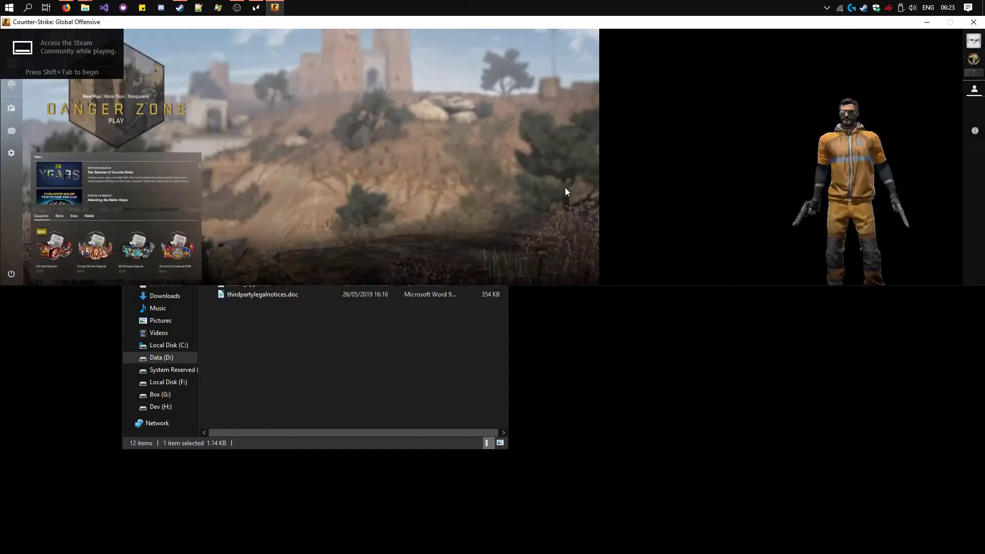
{"action": "left_click", "coordinate": [255, 7]}
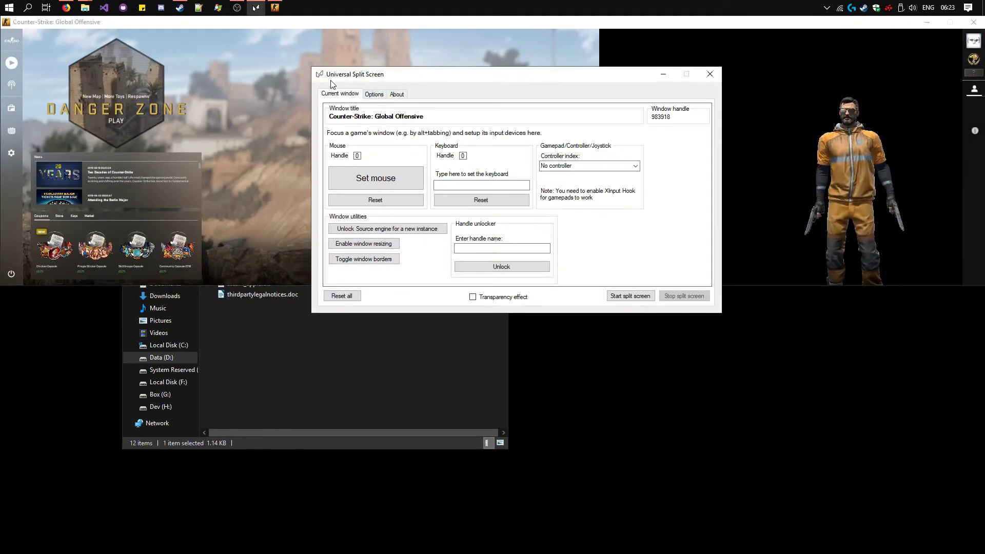
{"action": "left_click_drag", "start_coordinate": [403, 81], "coordinate": [422, 94]}
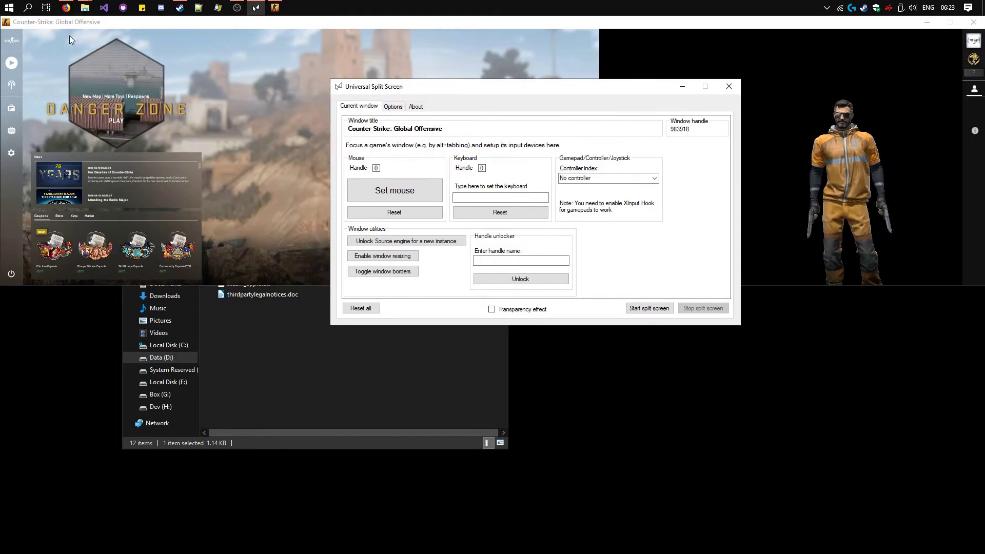
{"action": "left_click", "coordinate": [173, 32]}
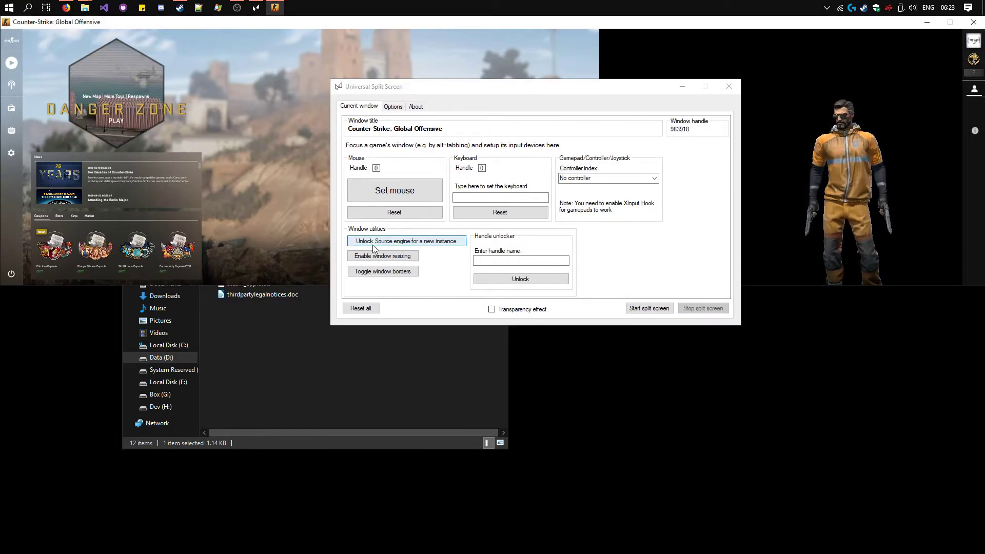
{"action": "left_click", "coordinate": [400, 245]}
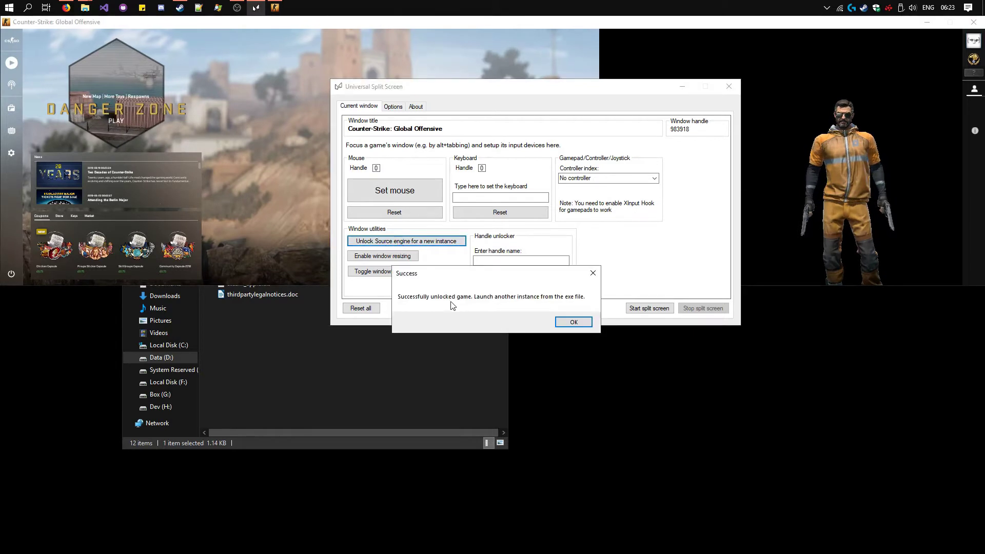
{"action": "left_click", "coordinate": [573, 322]}
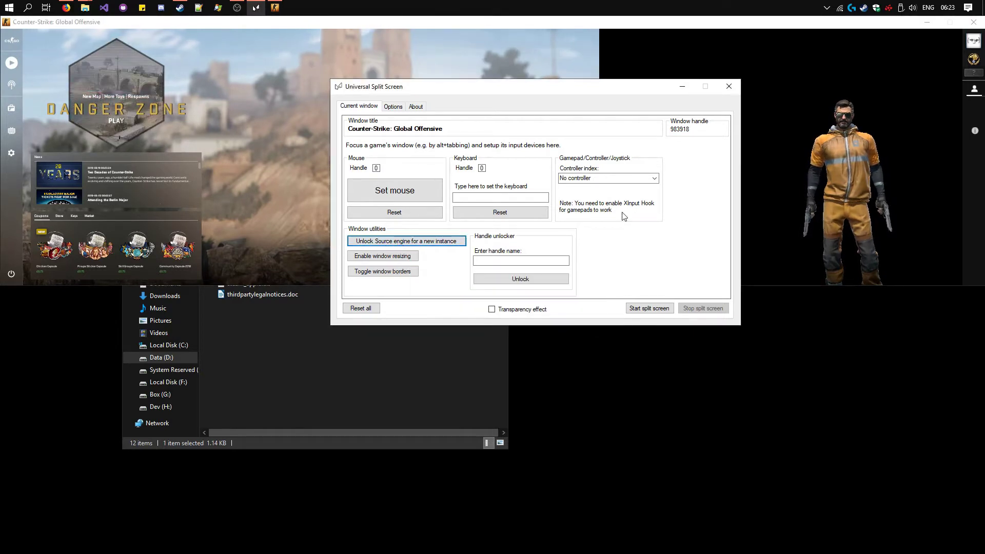
Minimise Universal Split Screen and launch a second game instance from the split screen shortcut
{"action": "left_click", "coordinate": [681, 88]}
{"action": "left_click", "coordinate": [383, 340]}
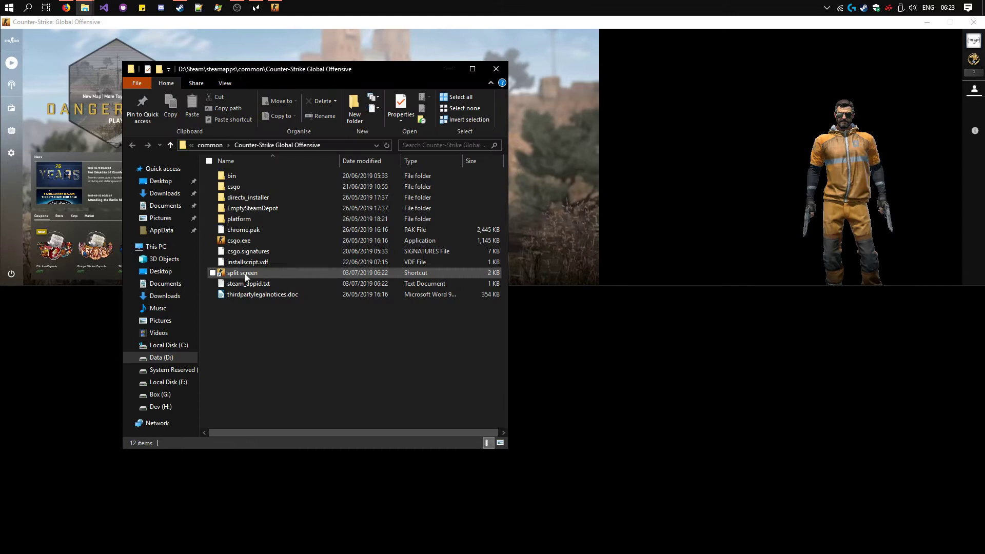
{"action": "double_click", "coordinate": [266, 273]}
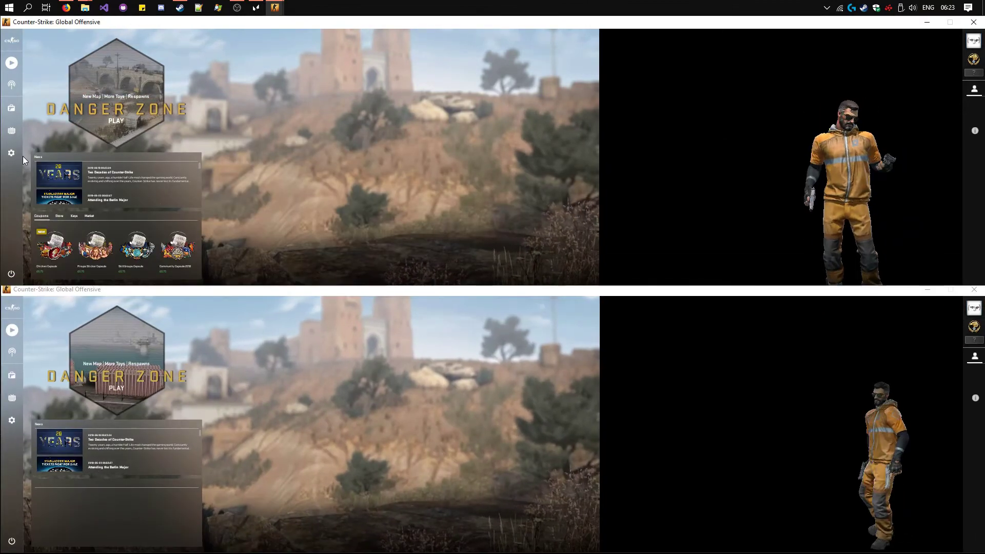
Inspect the general game settings and the controller settings in the upper Counter-Strike window
{"action": "left_click", "coordinate": [11, 154]}
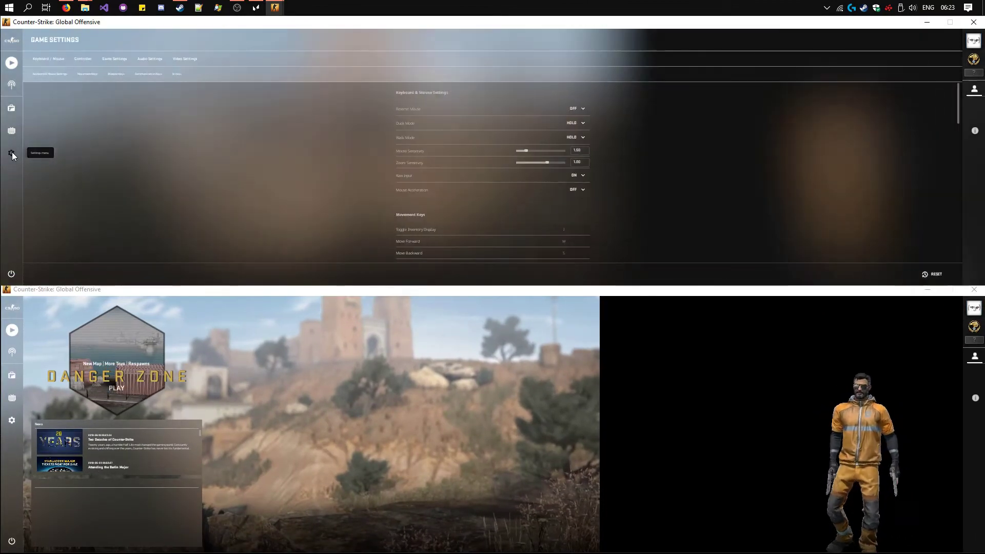
{"action": "left_click", "coordinate": [114, 60]}
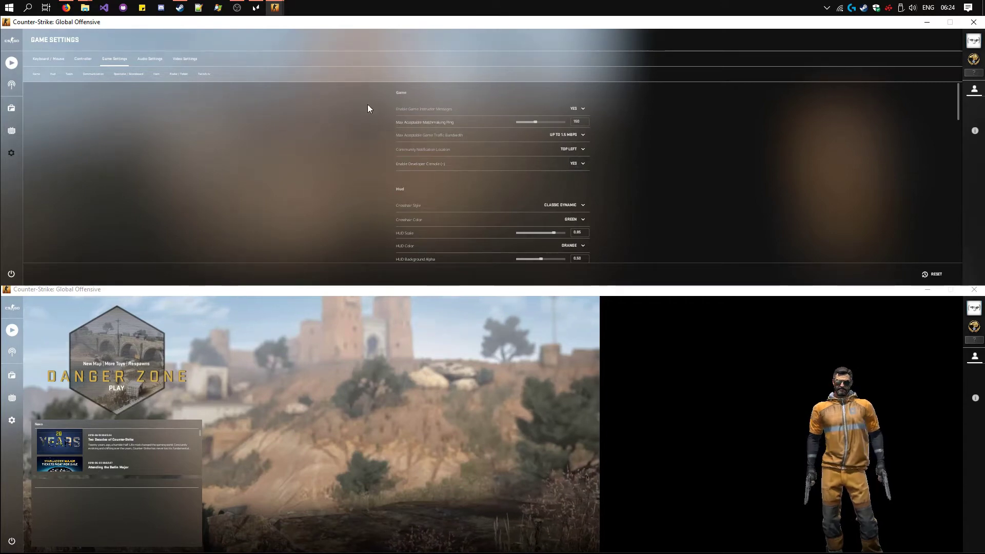
{"action": "left_click", "coordinate": [82, 60]}
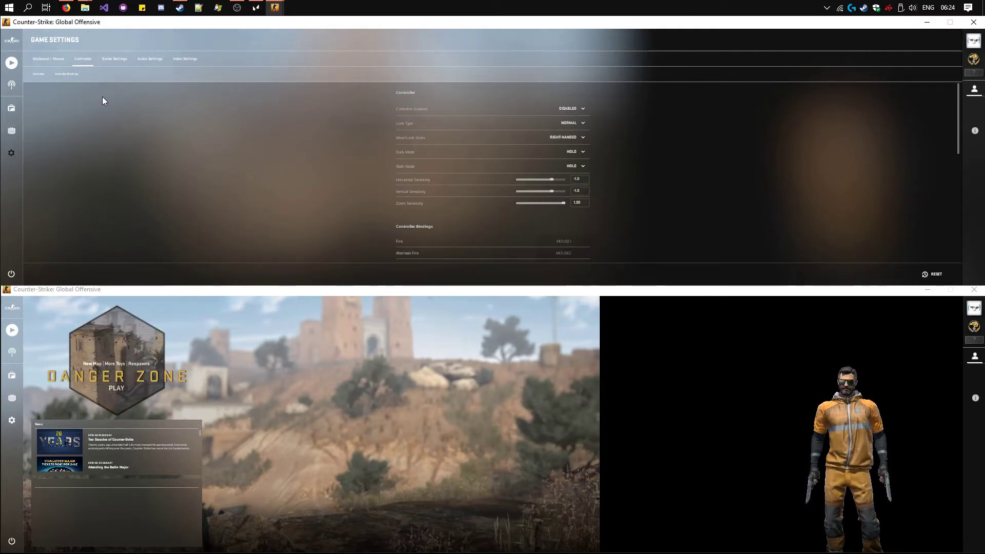
Leave the settings in the upper Counter-Strike window and choose Wingman mode under Practice With Bots
{"action": "key", "text": "Escape"}
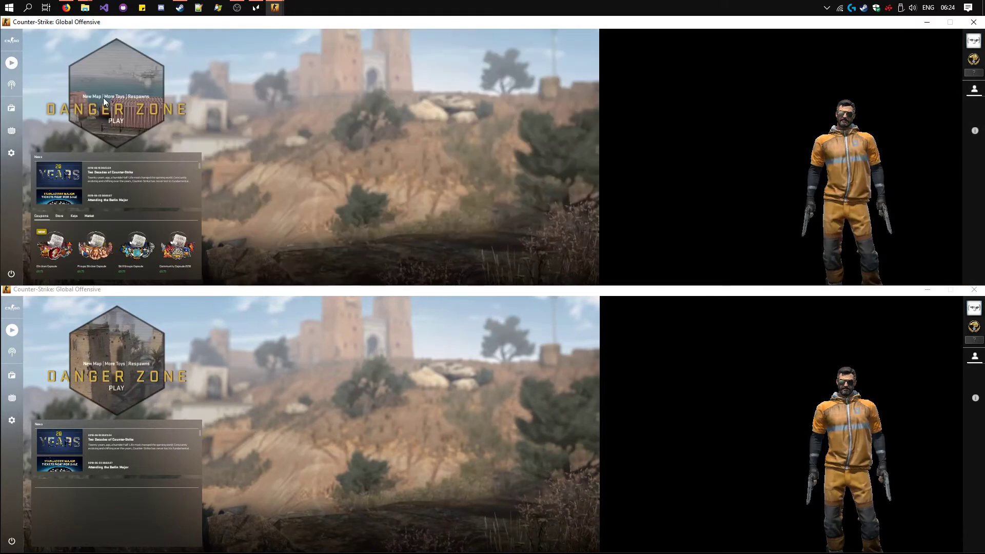
{"action": "left_click", "coordinate": [12, 63]}
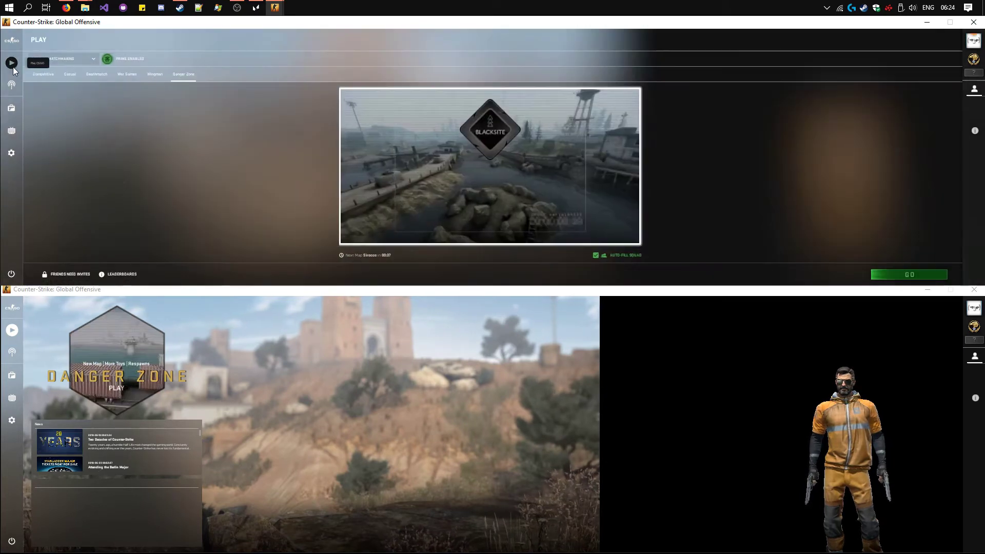
{"action": "left_click", "coordinate": [61, 58]}
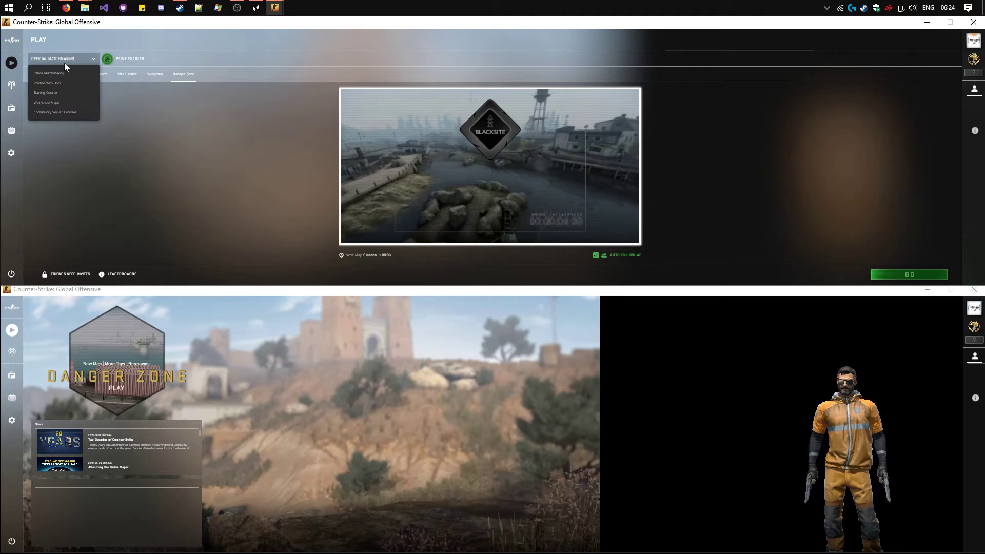
{"action": "left_click", "coordinate": [54, 82]}
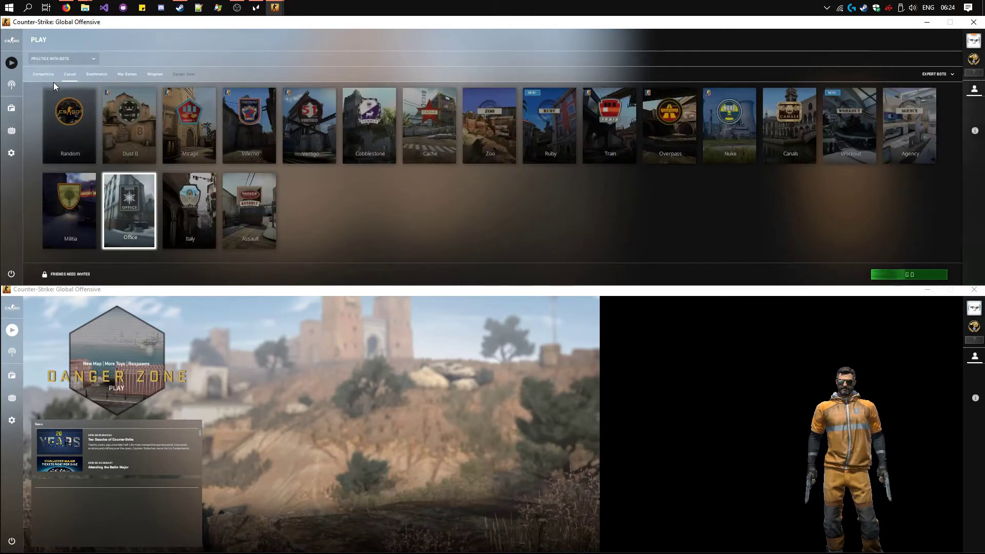
{"action": "left_click", "coordinate": [159, 76]}
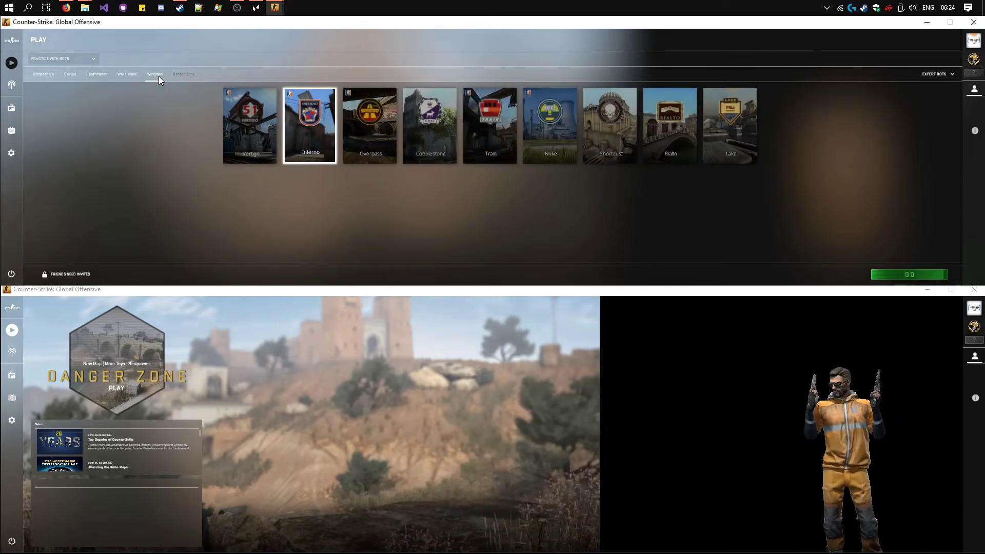
Start the Inferno match with No Bots and join the Counter-Terrorists
{"action": "left_click", "coordinate": [940, 73]}
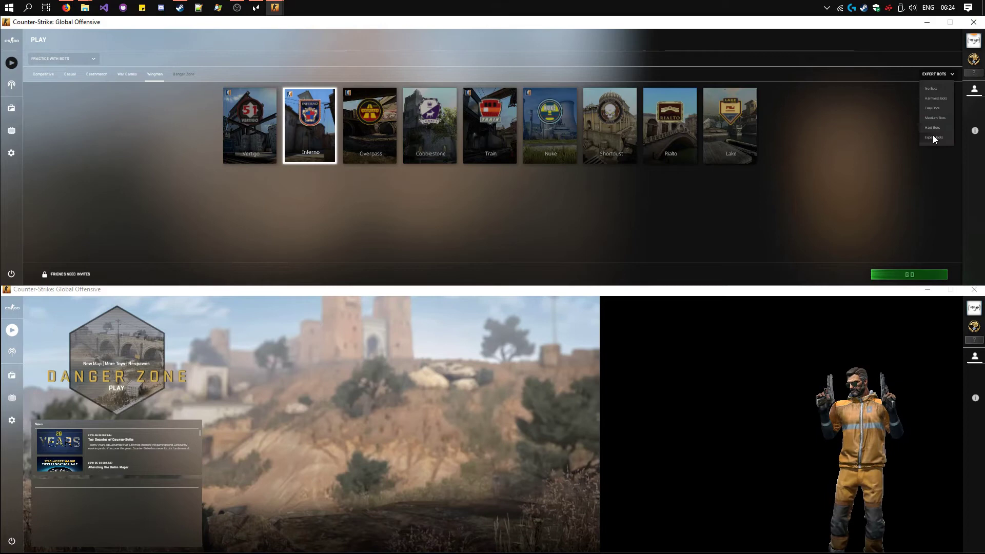
{"action": "left_click", "coordinate": [930, 88]}
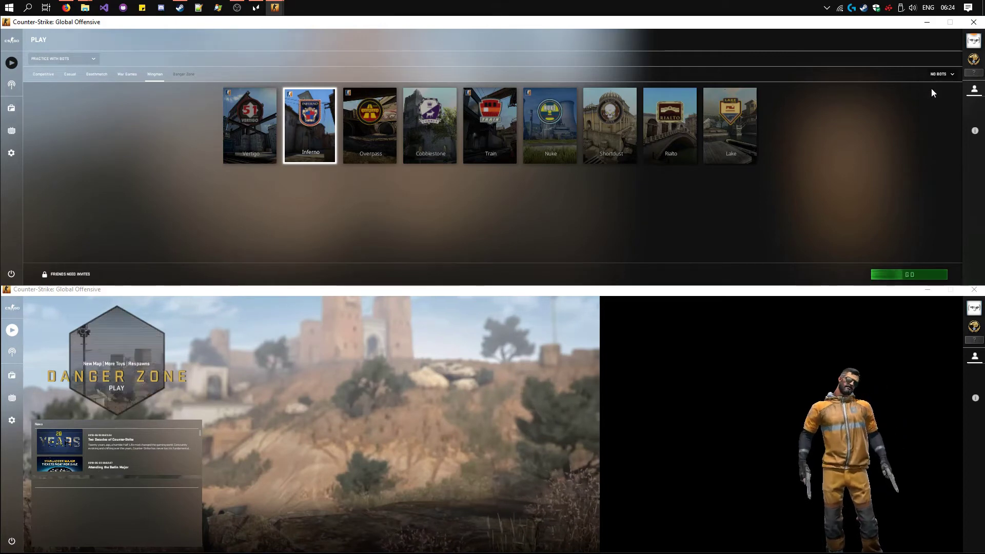
{"action": "left_click", "coordinate": [914, 275]}
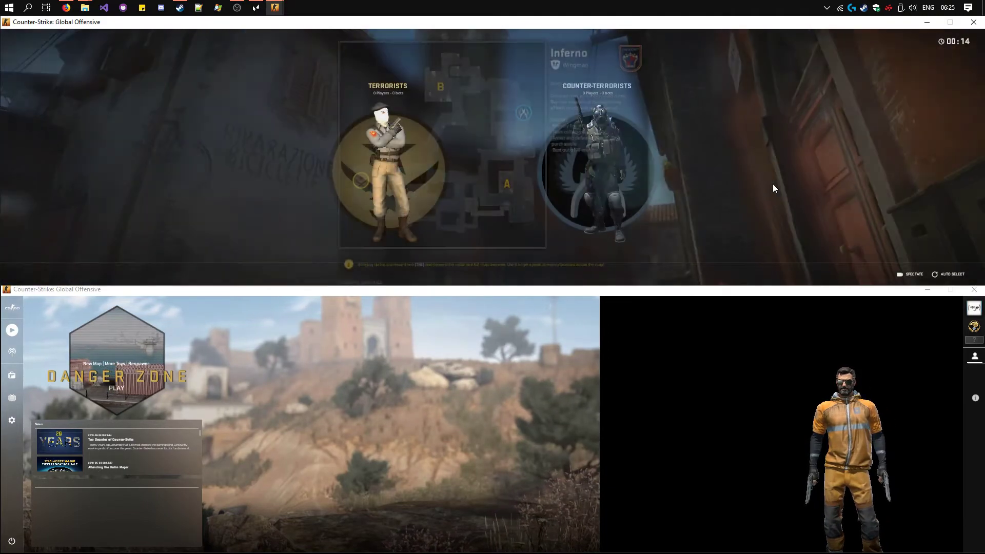
{"action": "left_click", "coordinate": [611, 157]}
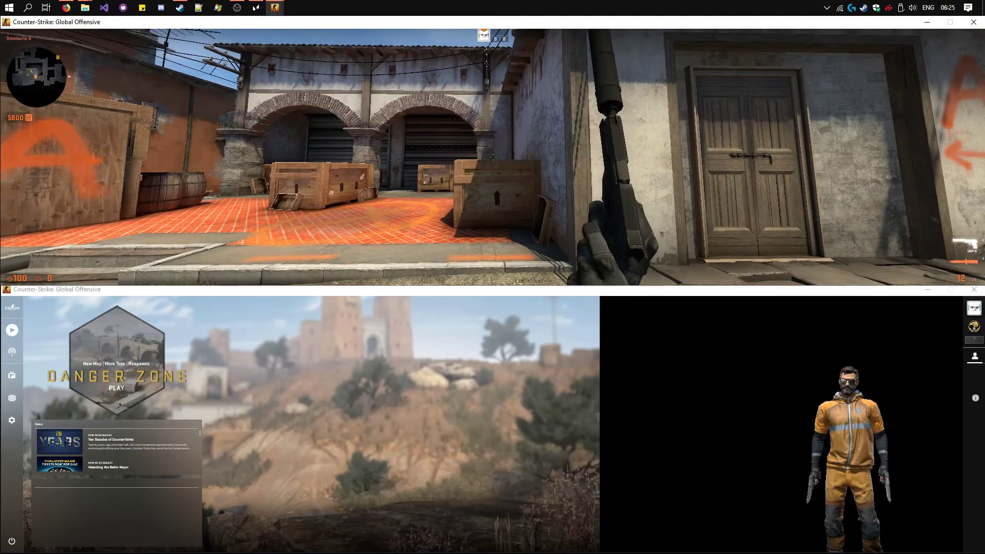
Pause the upper game and run "status" in its developer console to read the server's IP address and port
{"action": "key", "text": "Escape"}
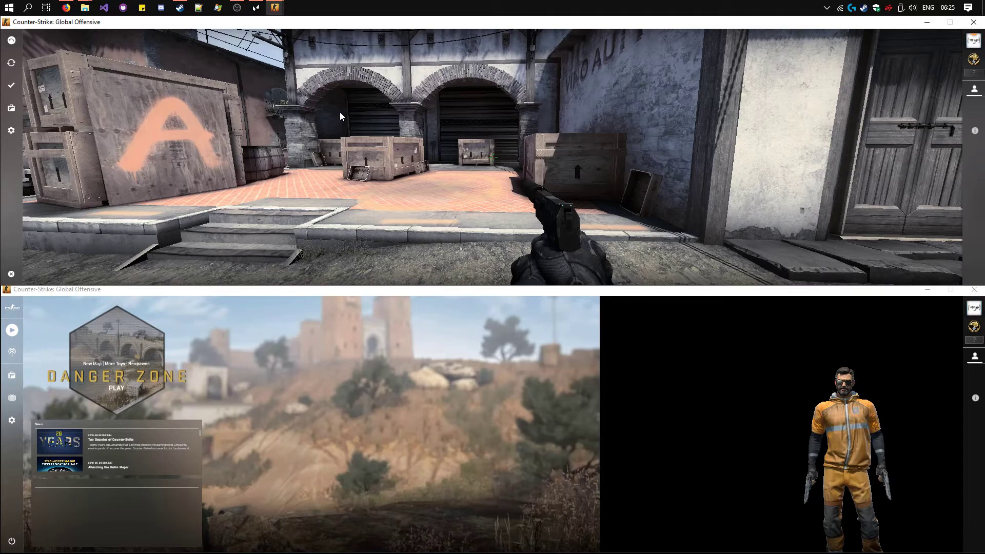
{"action": "key", "text": "grave"}
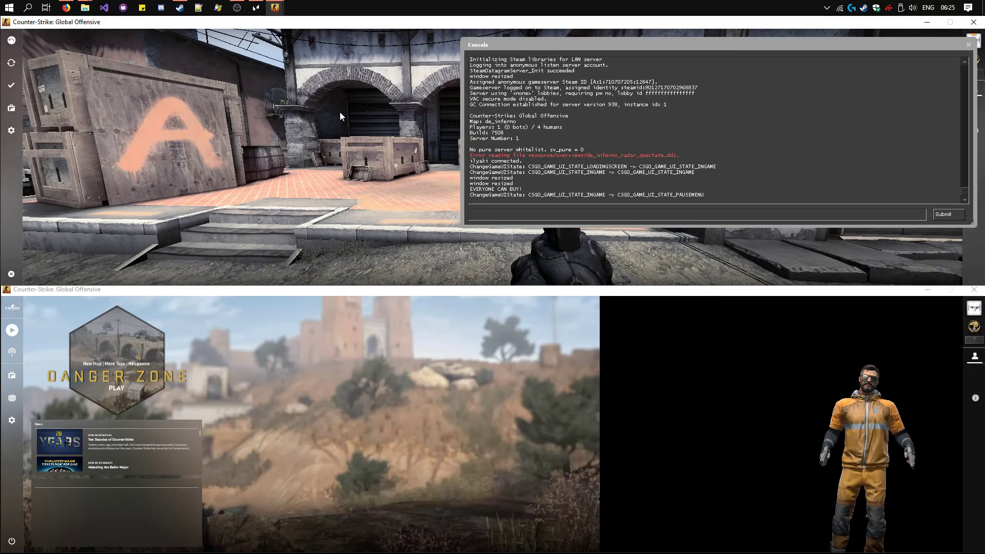
{"action": "type", "text": "status"}
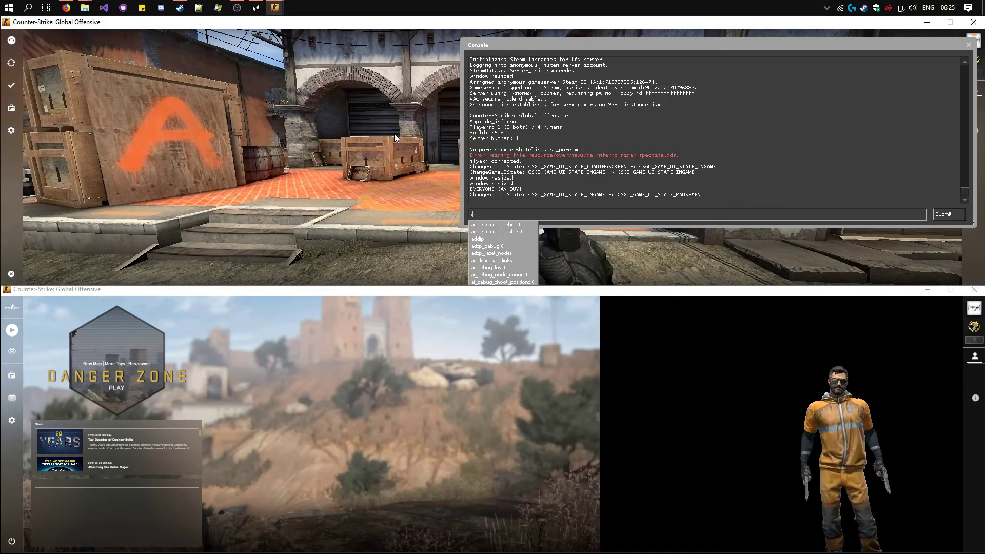
{"action": "key", "text": "Return"}
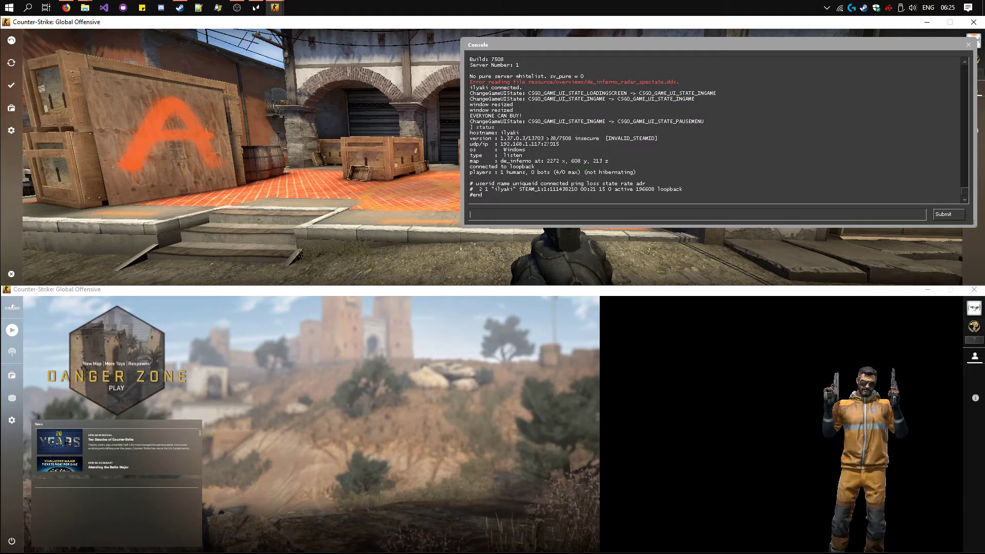
Connect the lower game to the local match with the console command "connect 192.168.1.117:27015" and join the Terrorists
{"action": "left_click", "coordinate": [449, 326]}
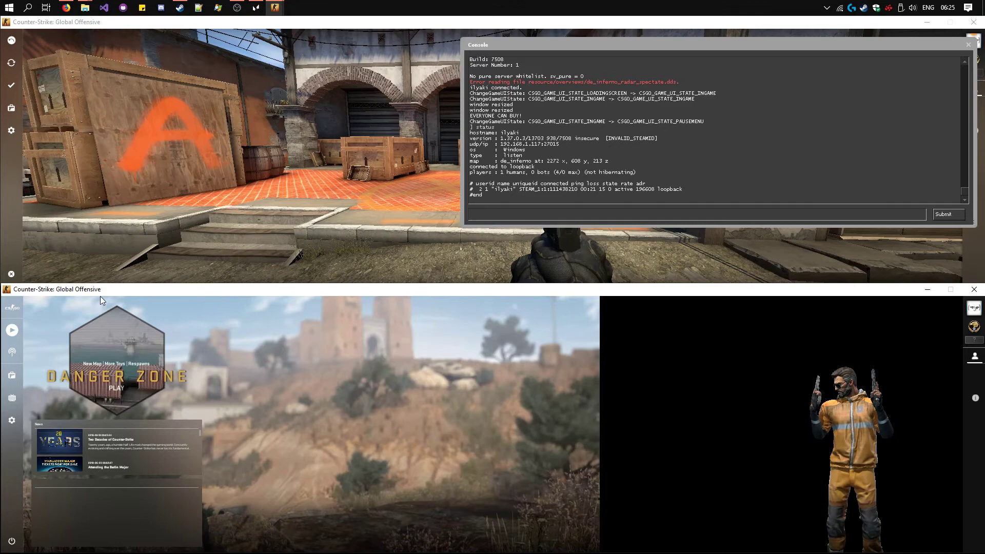
{"action": "key", "text": "grave"}
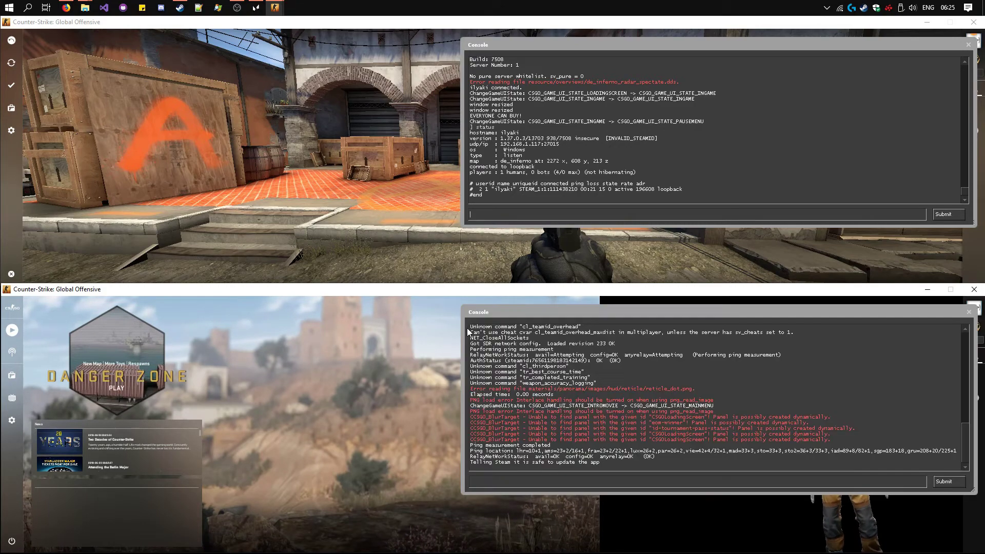
{"action": "type", "text": "connec"}
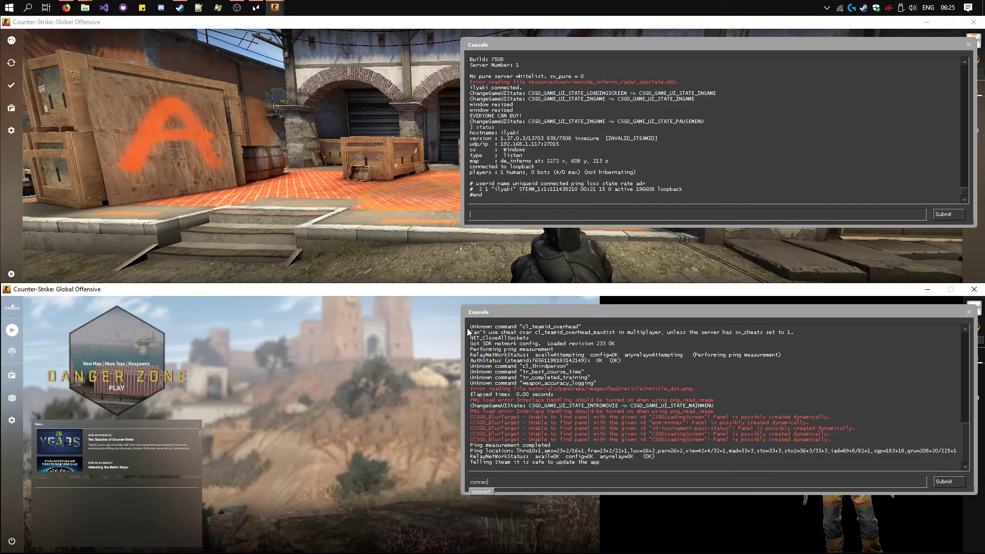
{"action": "type", "text": "t 19"}
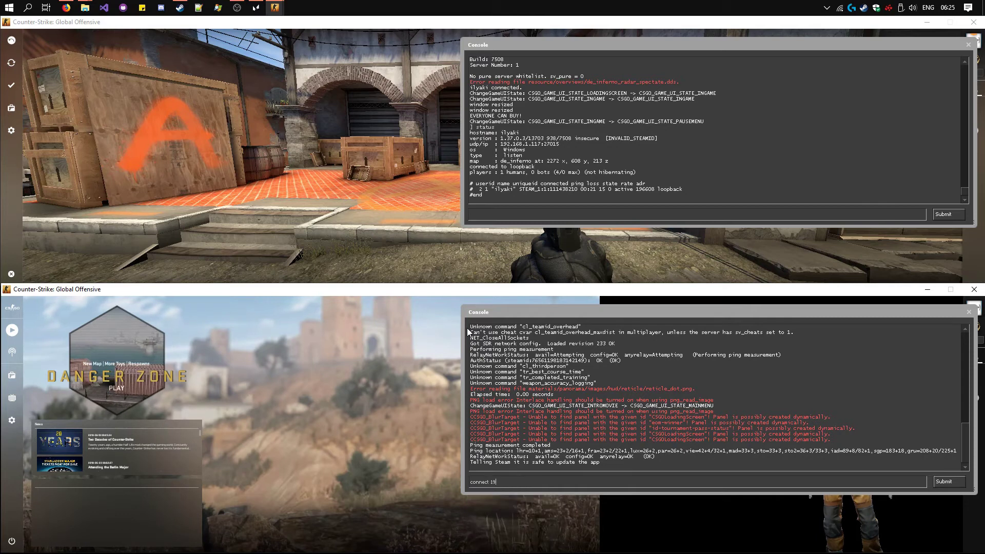
{"action": "type", "text": "2.168."}
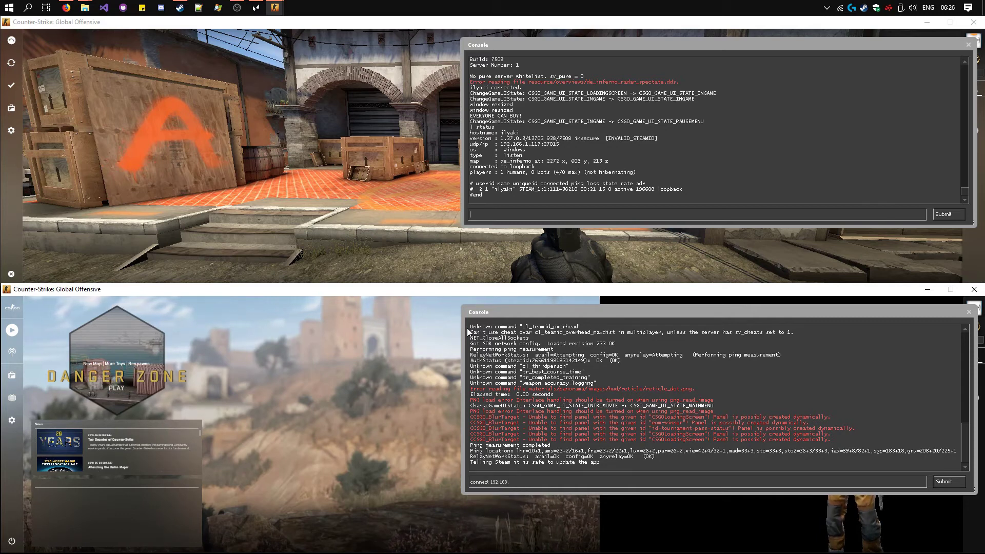
{"action": "type", "text": "1.117:2"}
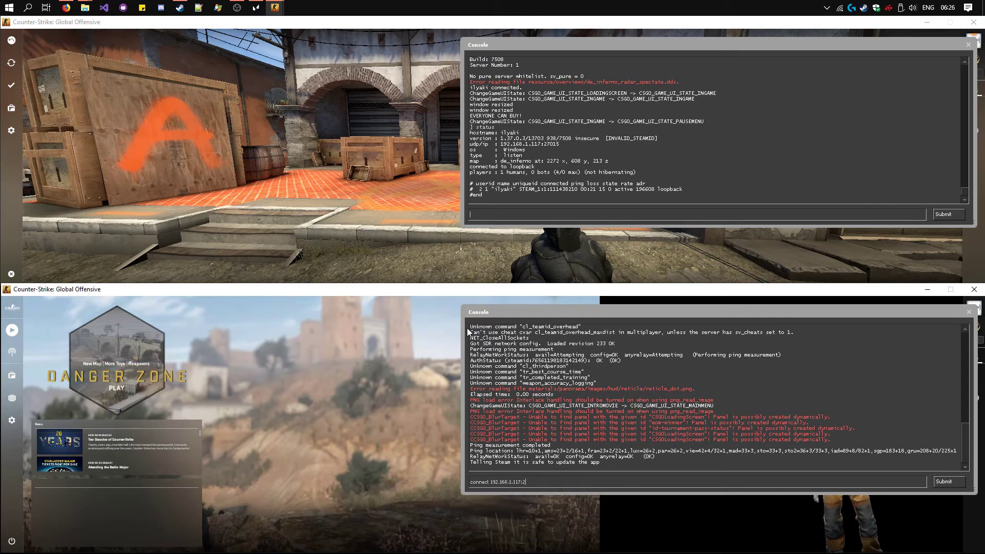
{"action": "type", "text": "7015"}
{"action": "key", "text": "Return"}
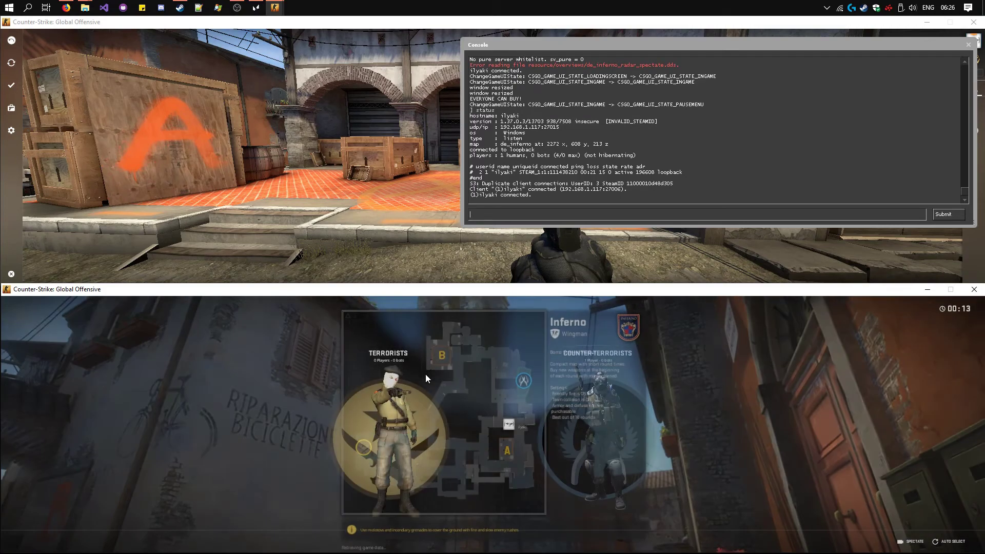
{"action": "left_click", "coordinate": [401, 405]}
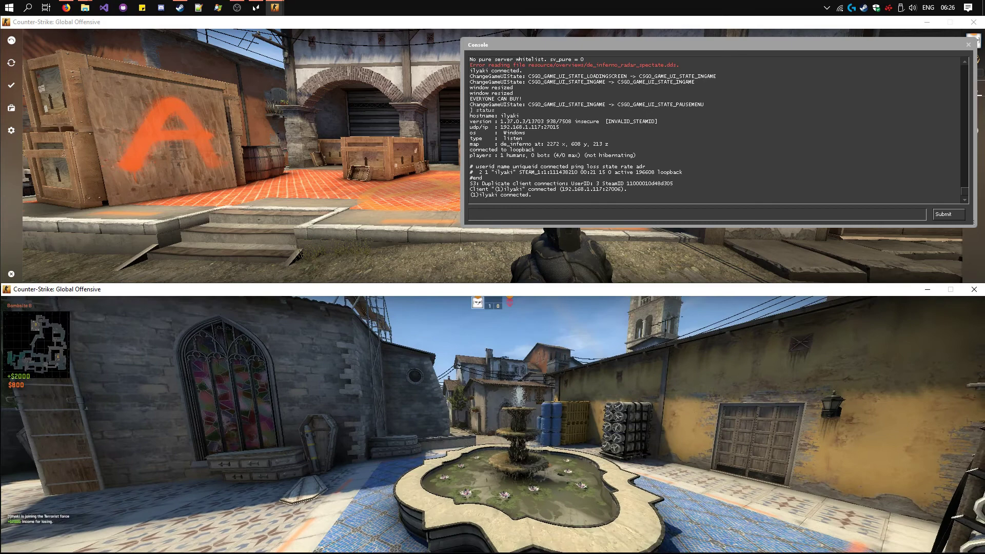
Pause the lower game, bring up Universal Split Screen, and assign the first mouse and keyboard to the upper Counter-Strike window
{"action": "key", "text": "Escape"}
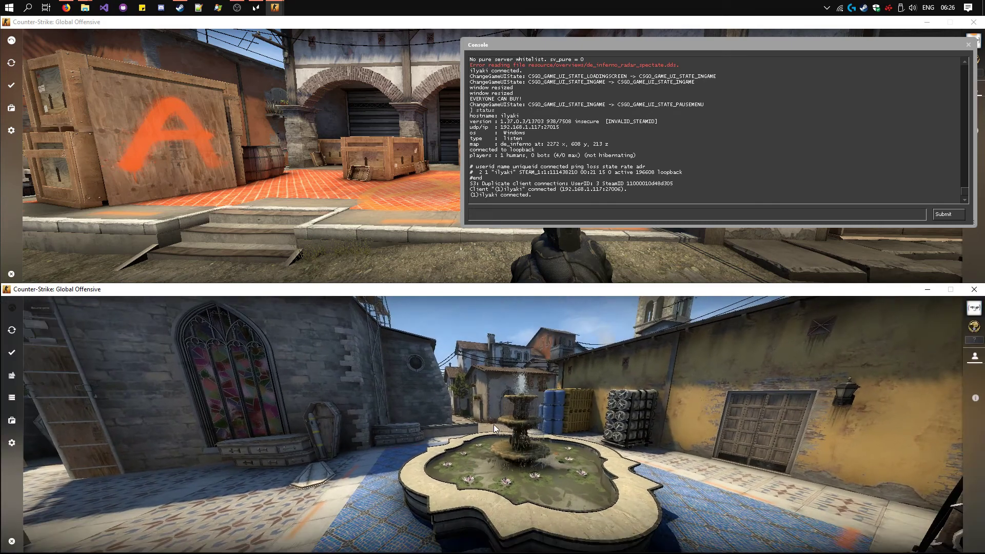
{"action": "left_click", "coordinate": [258, 8]}
{"action": "left_click_drag", "start_coordinate": [372, 88], "coordinate": [396, 79]}
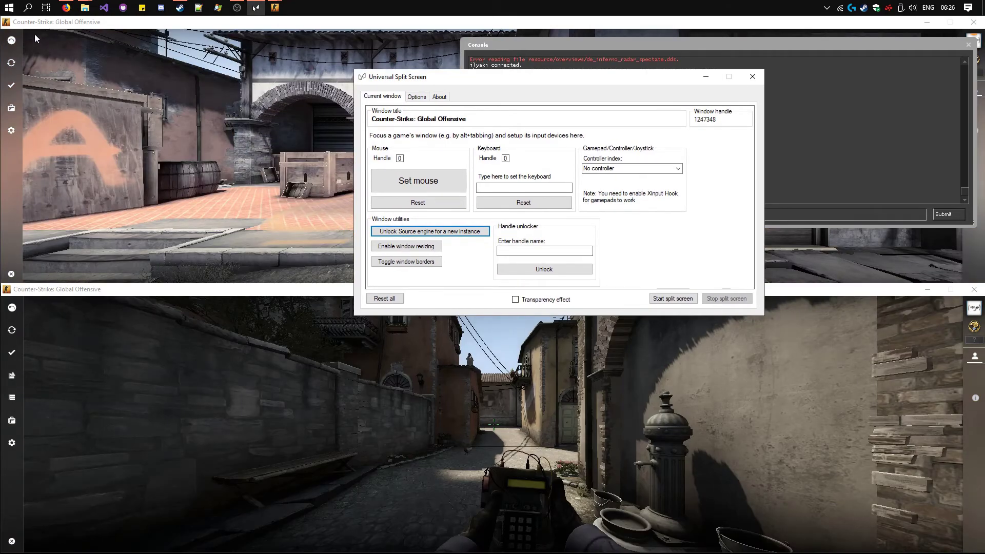
{"action": "left_click", "coordinate": [94, 48]}
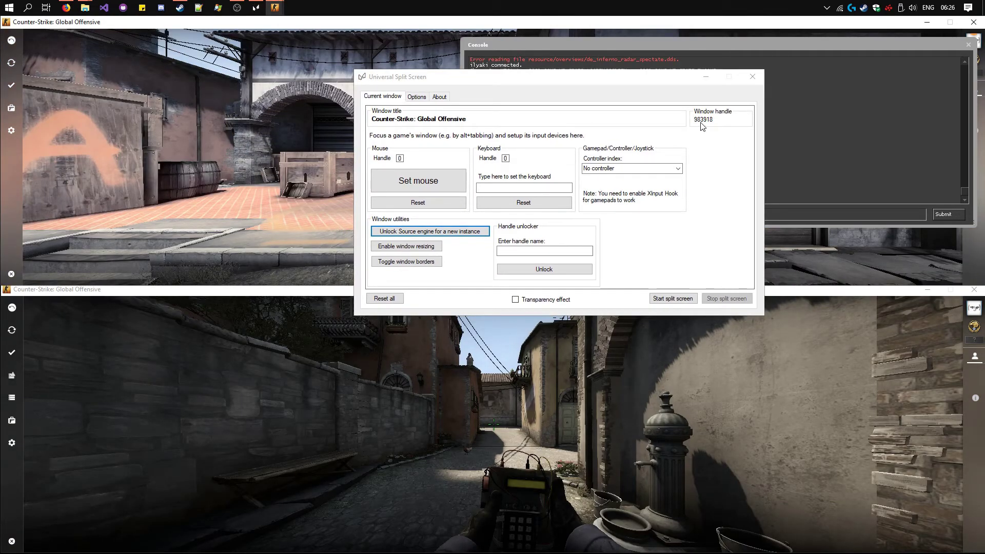
{"action": "left_click", "coordinate": [410, 181]}
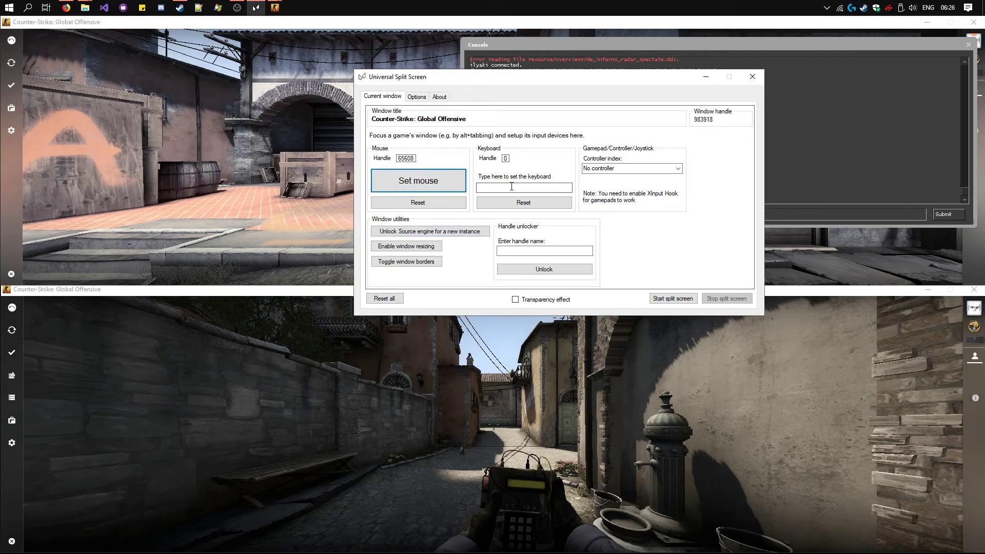
{"action": "left_click", "coordinate": [508, 189]}
{"action": "type", "text": "s"}
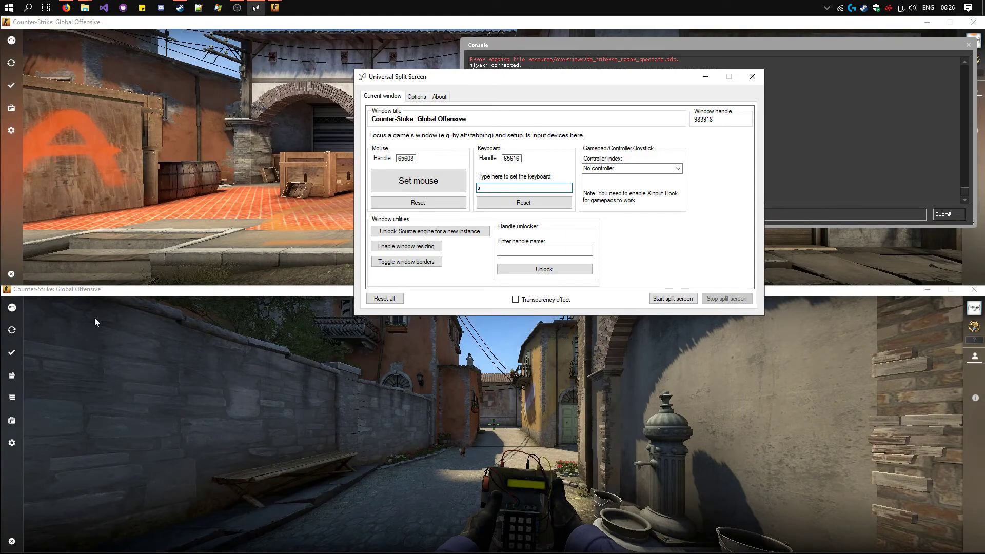
Assign the second mouse and keyboard to the lower Counter-Strike window, leaving the controller index at No controller
{"action": "left_click", "coordinate": [77, 310]}
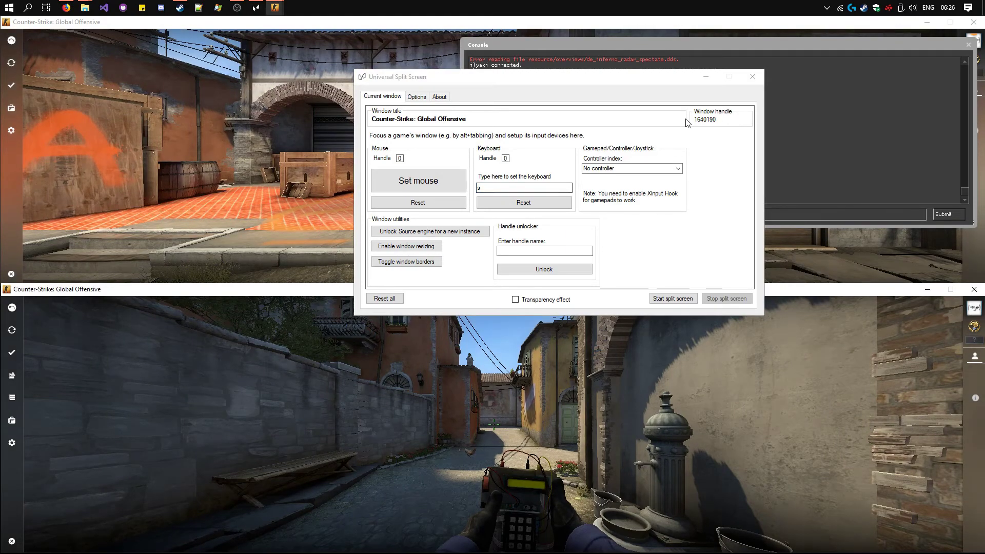
{"action": "left_click", "coordinate": [414, 189]}
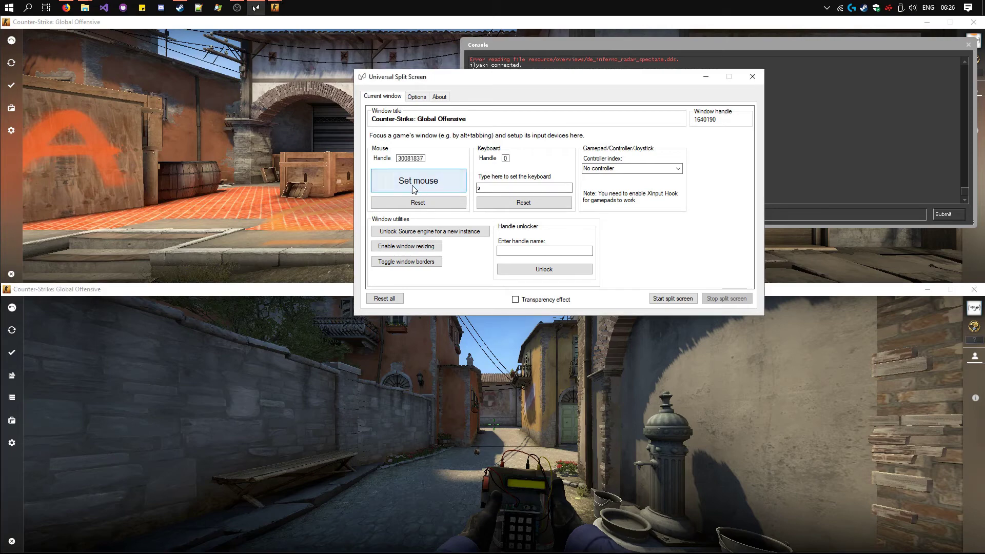
{"action": "left_click", "coordinate": [491, 189]}
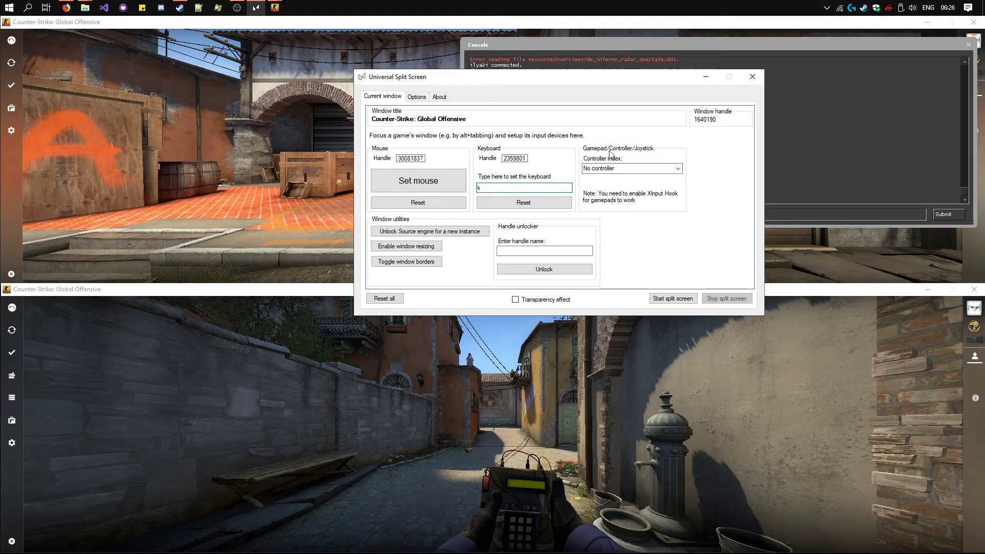
{"action": "left_click", "coordinate": [668, 167]}
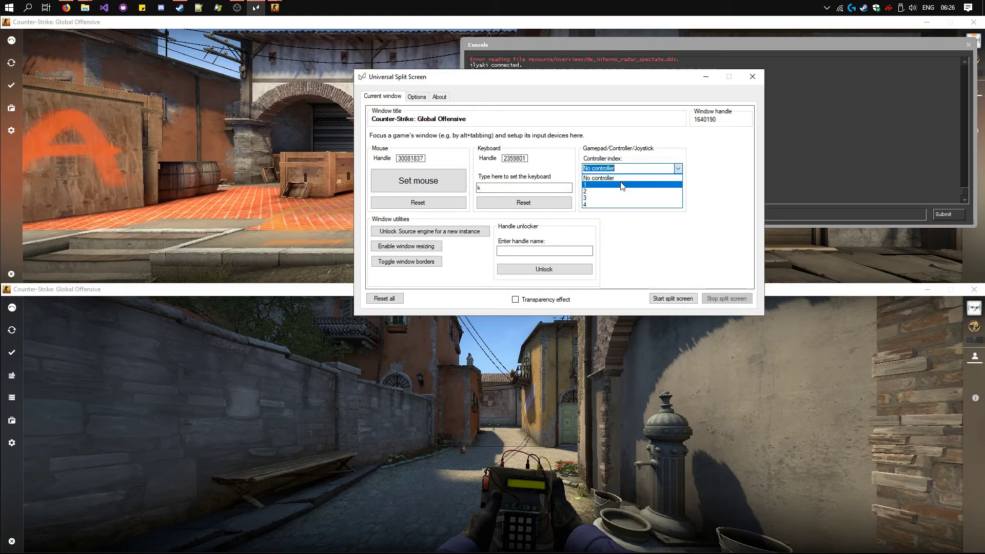
{"action": "left_click", "coordinate": [445, 136]}
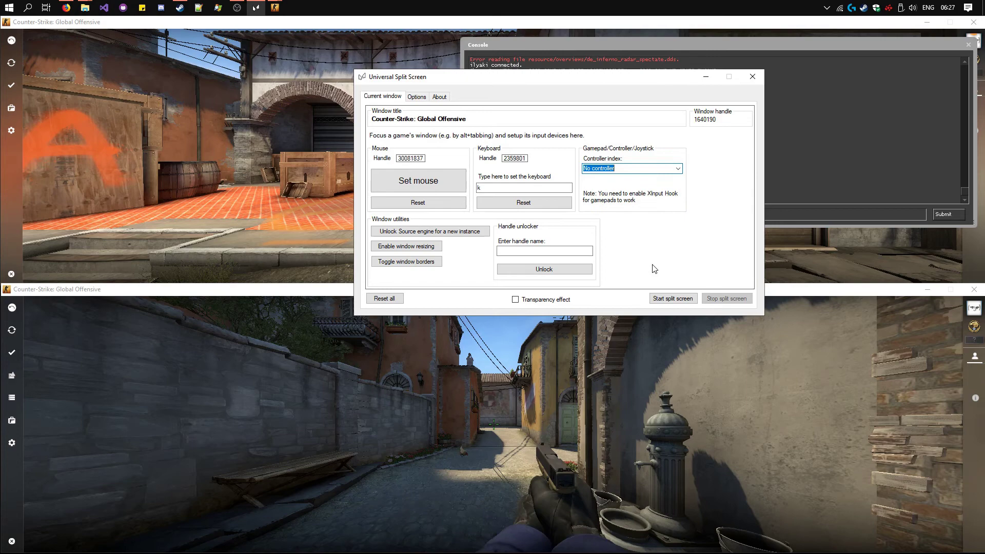
Start split screen, resume both paused games, and test the first player's movement in the upper window
{"action": "left_click", "coordinate": [673, 298]}
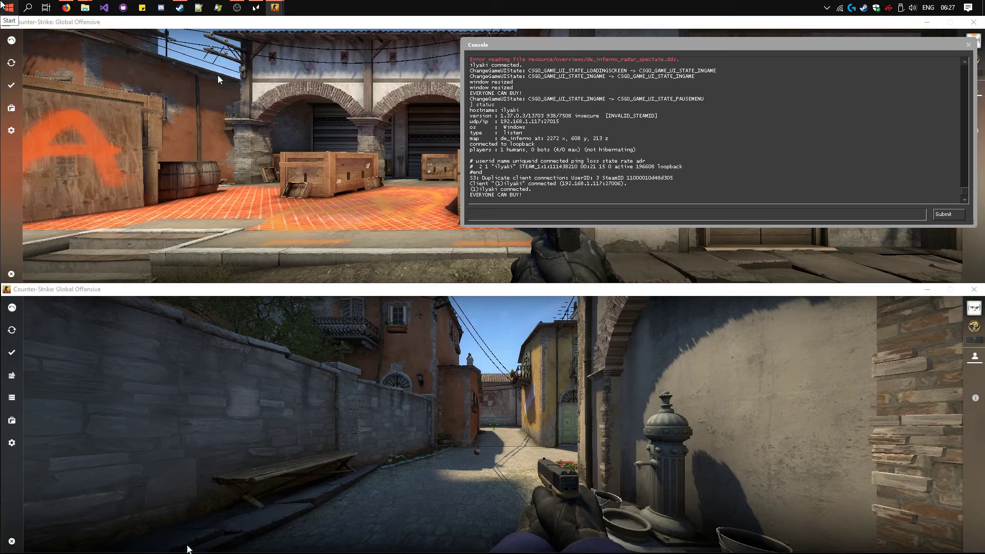
{"action": "key", "text": "Escape"}
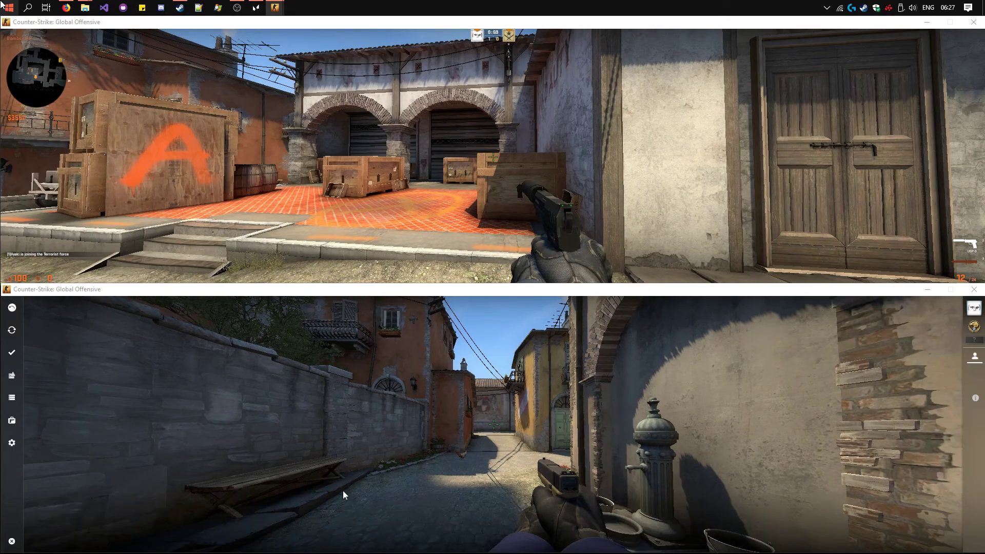
{"action": "key", "text": "Escape"}
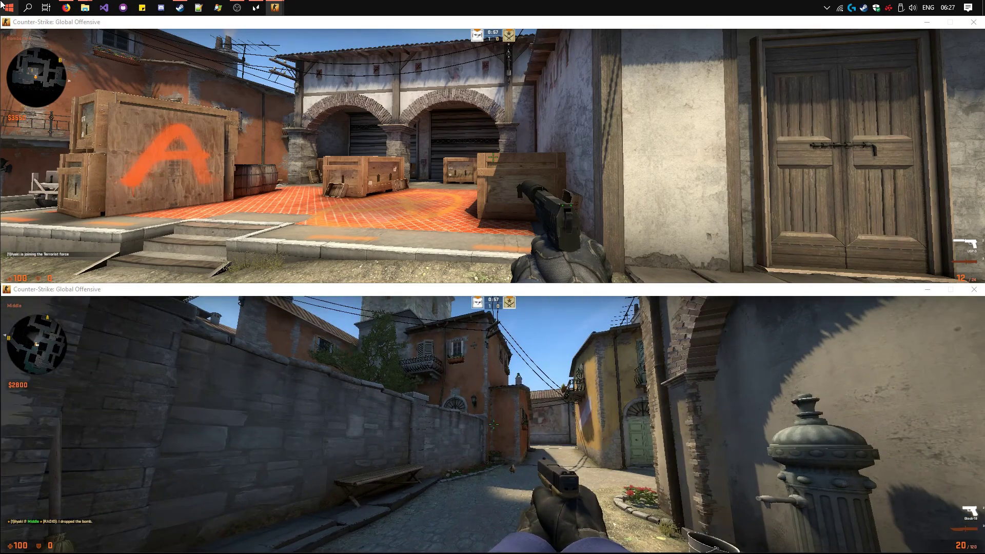
{"action": "key", "text": "s"}
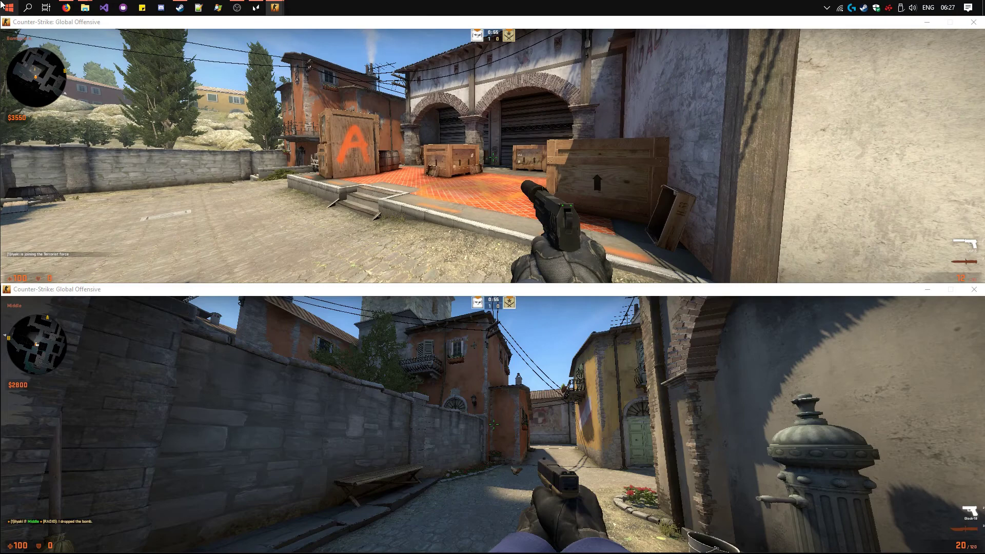
Walk the first player up to bombsite A in the upper game and stop split screen
{"action": "key", "text": "w"}
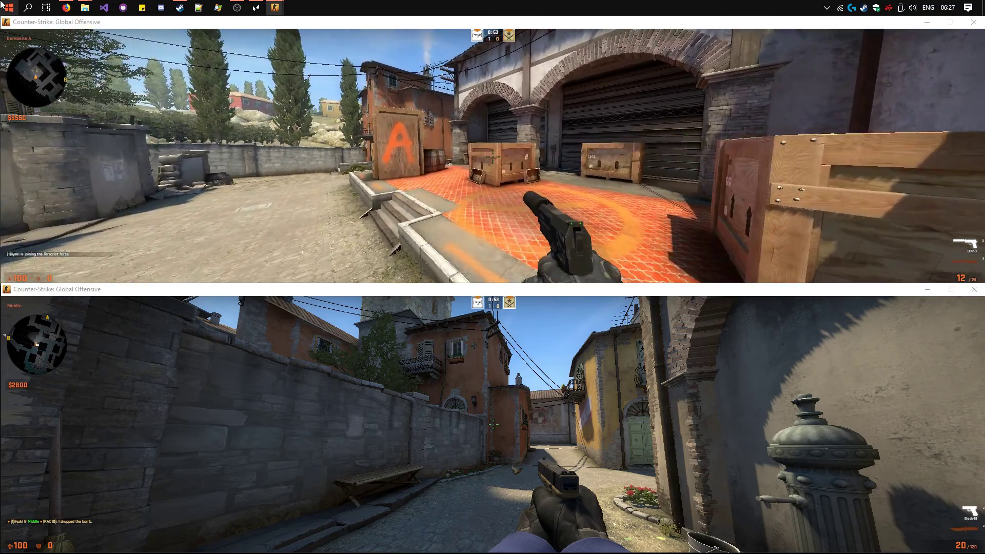
{"action": "key", "text": "w"}
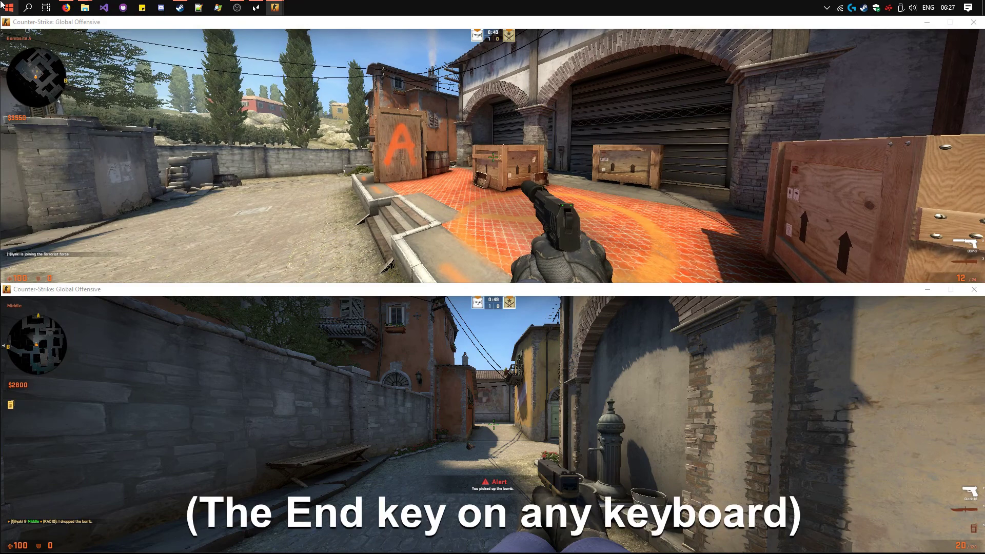
{"action": "key", "text": "End"}
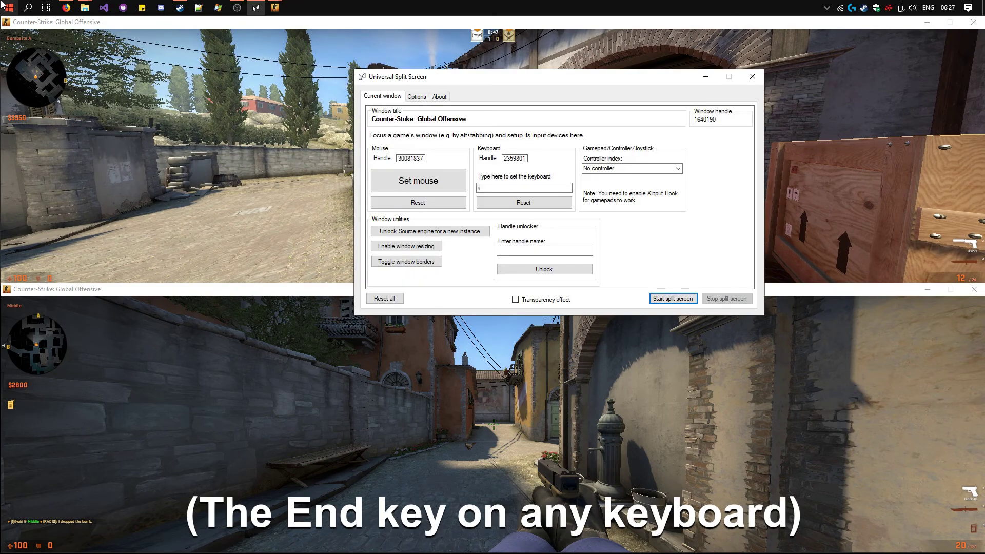
Check the upper game's response to normal input, and pause both Counter-Strike games
{"action": "key", "text": "w"}
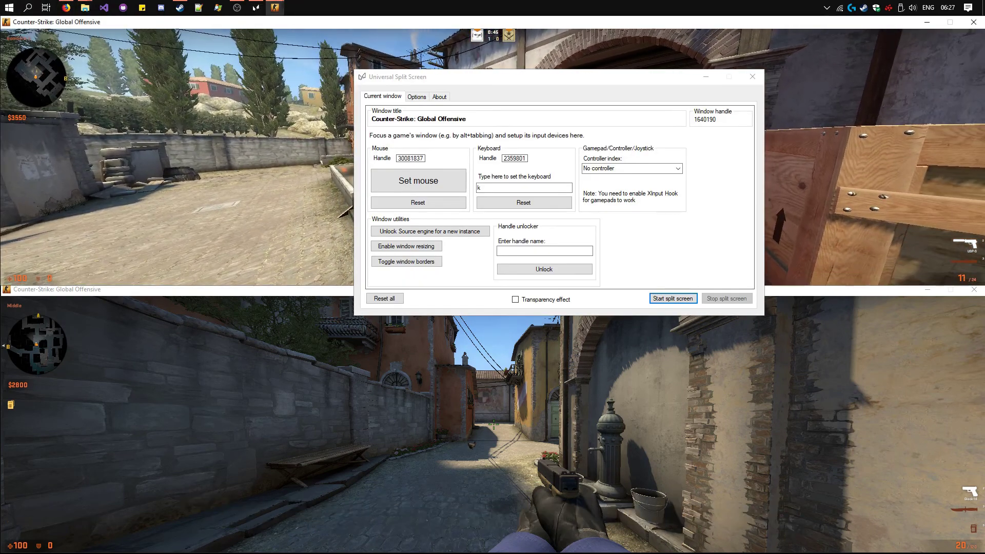
{"action": "key", "text": "Escape"}
{"action": "key", "text": "Escape"}
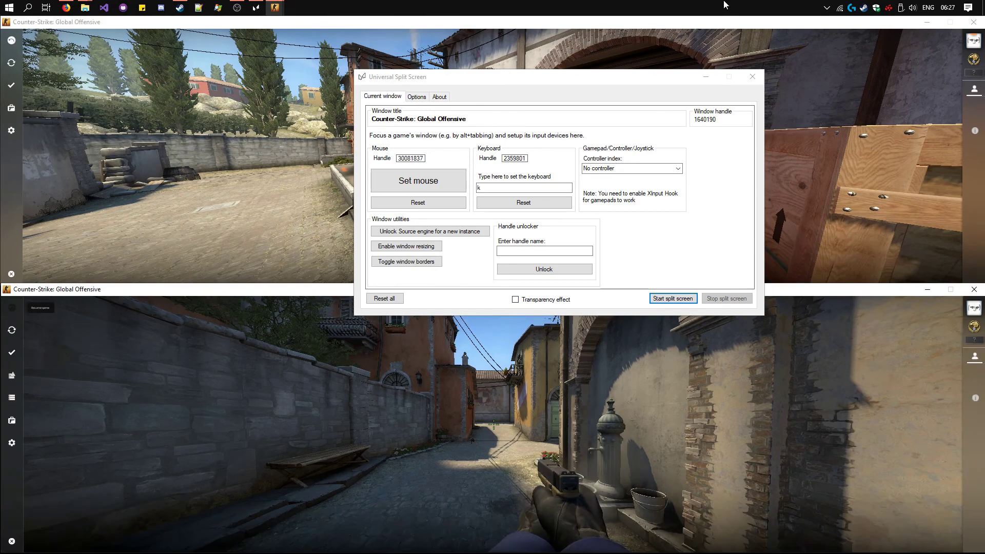
Open Logitech Gaming Software, review the mouse's DPI levels and report rate in the pointer settings, and close it
{"action": "right_click", "coordinate": [853, 8]}
{"action": "left_click", "coordinate": [866, 15]}
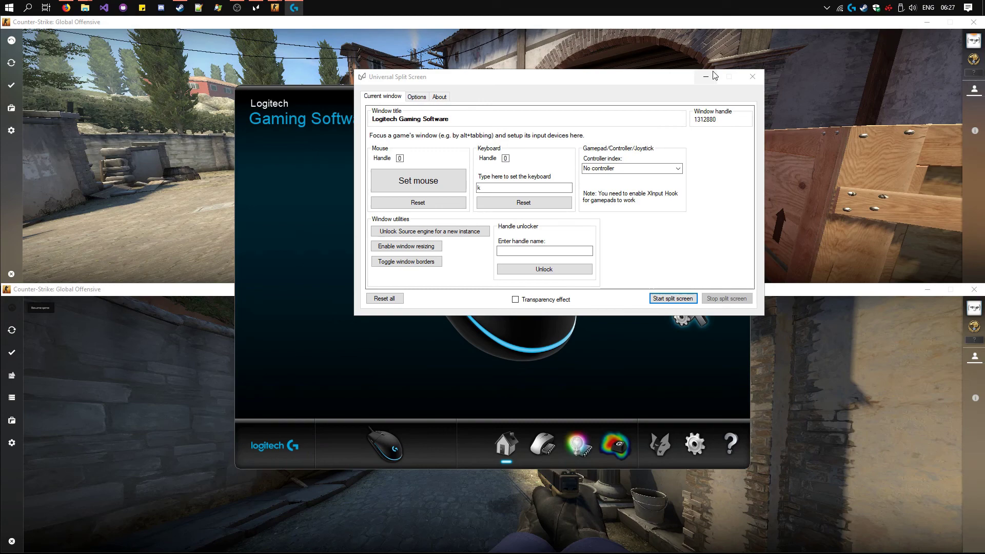
{"action": "left_click", "coordinate": [550, 446]}
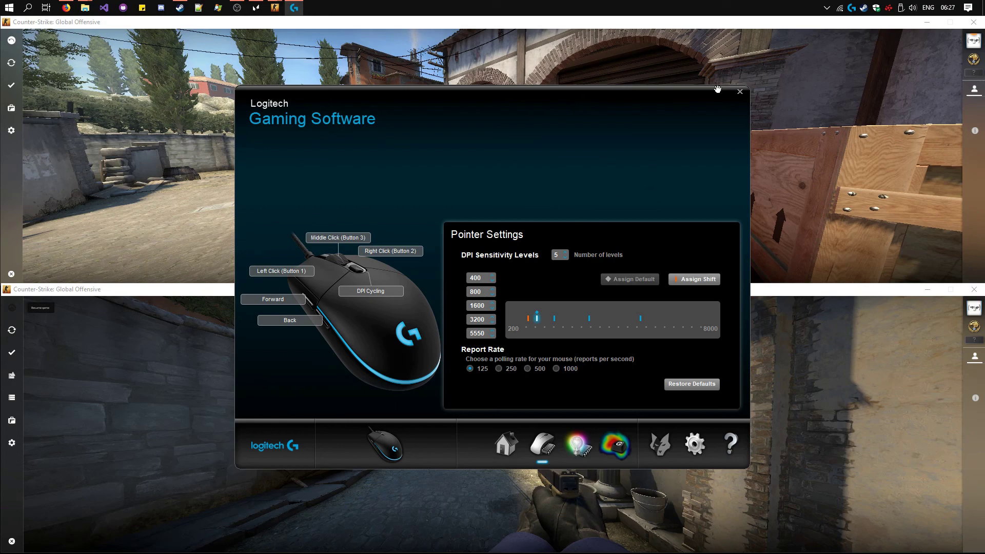
{"action": "left_click", "coordinate": [740, 92]}
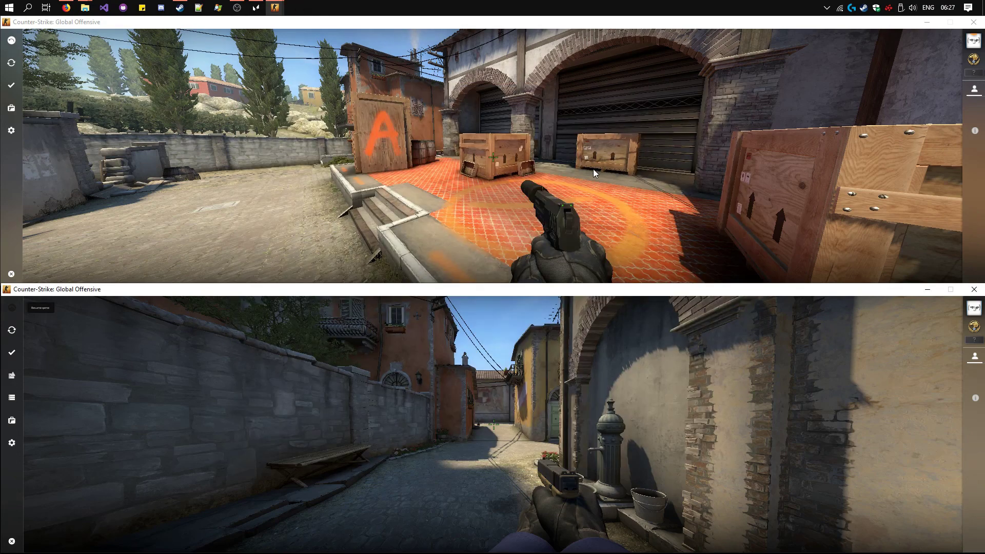